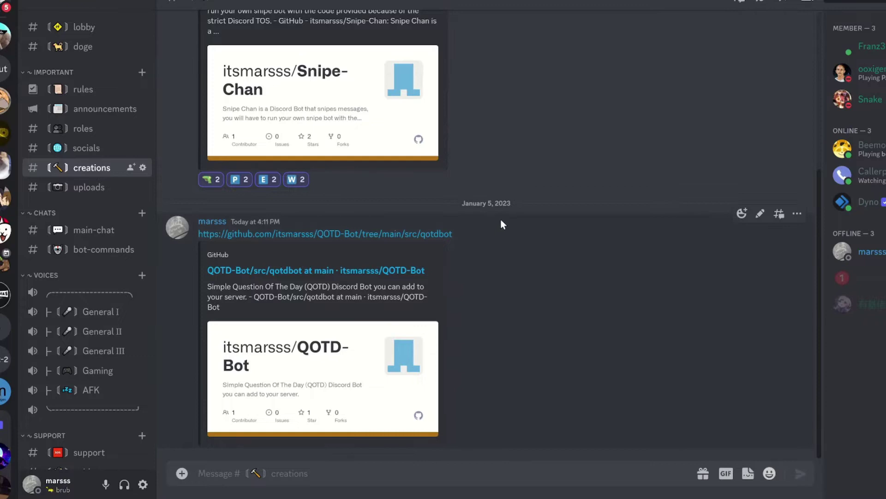
# Open the QOTD-Bot GitHub repository linked in the creations channel and go to its v2.9.8 release
pyautogui.scroll(3, 102, 213)
pyautogui.click(80, 157)
pyautogui.click(97, 235)
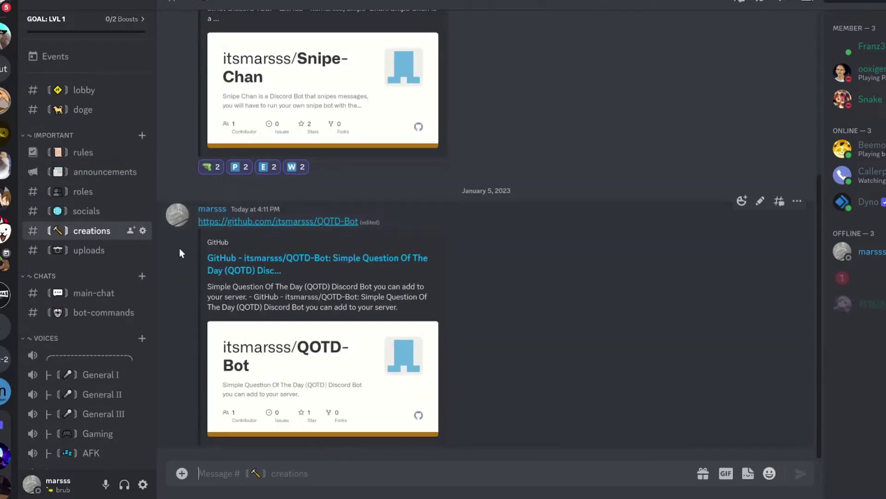
pyautogui.click(273, 219)
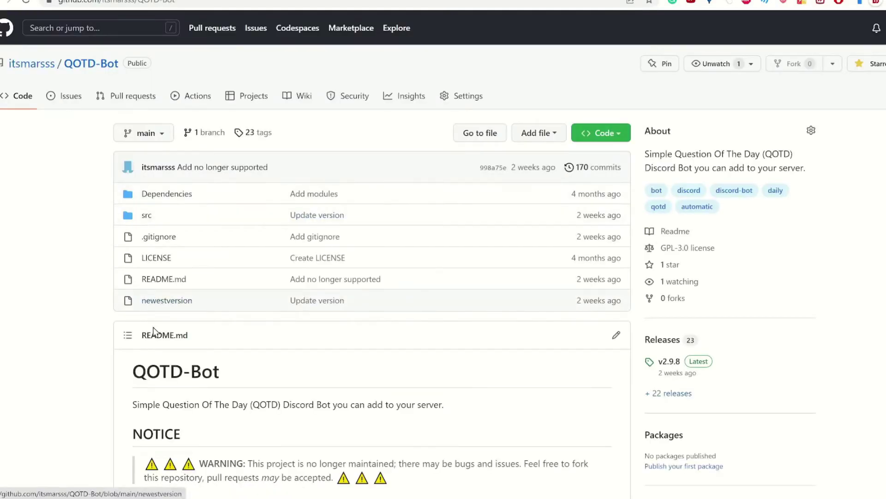
pyautogui.scroll(-4, 192, 323)
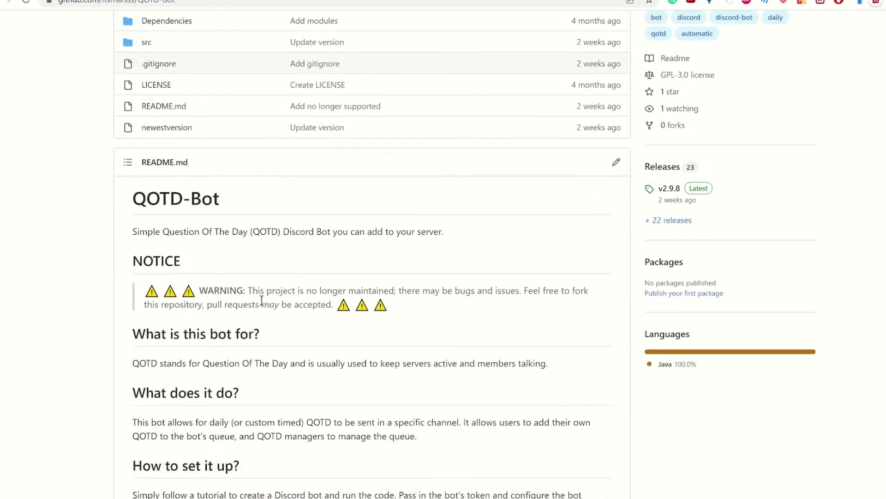
pyautogui.click(669, 189)
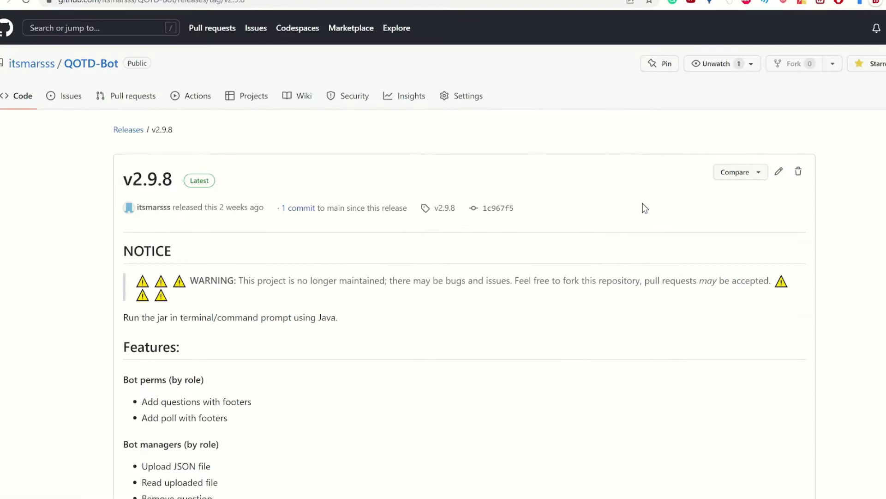
# Download config.yml and sample-questions.json from the v2.9.8 release assets
pyautogui.scroll(-12, 315, 219)
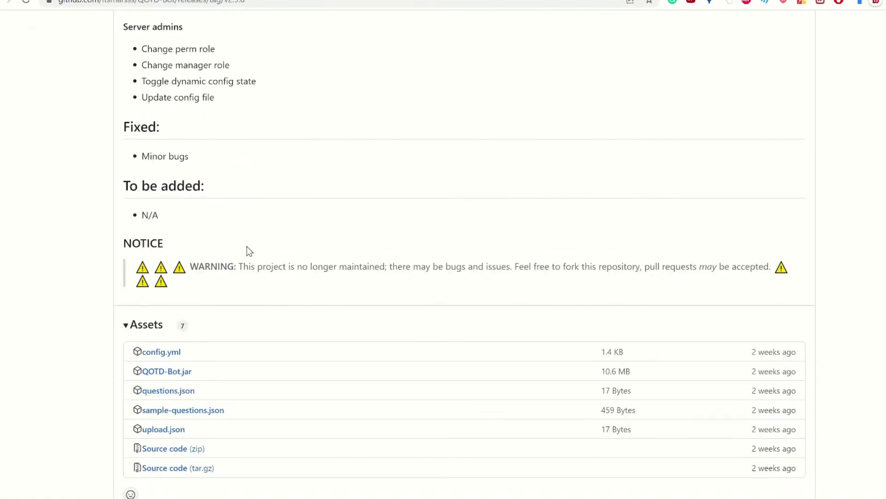
pyautogui.scroll(-1, 246, 250)
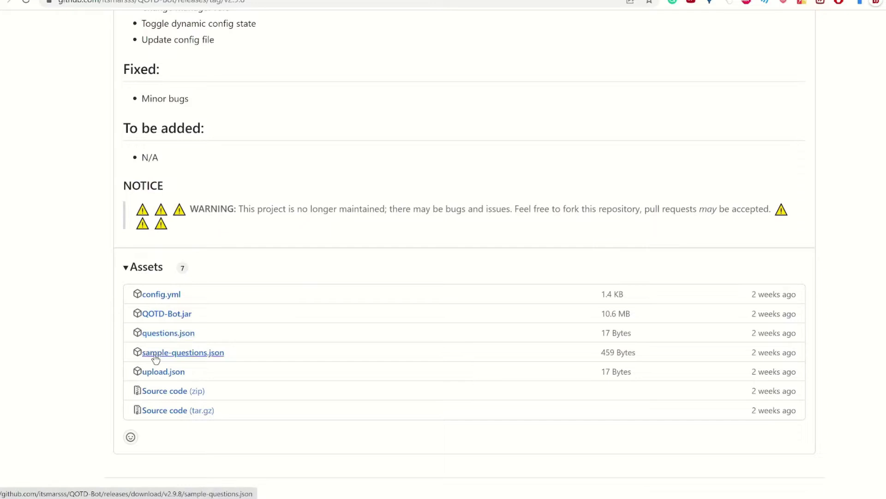
pyautogui.click(159, 295)
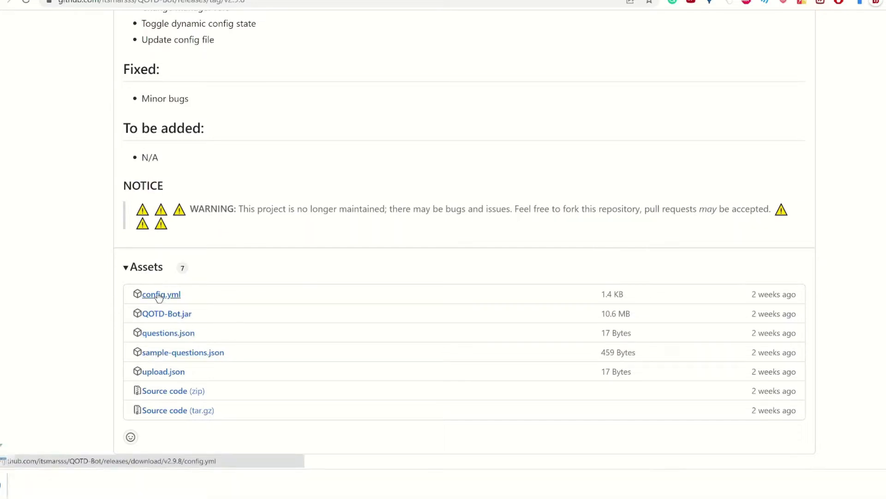
pyautogui.click(178, 354)
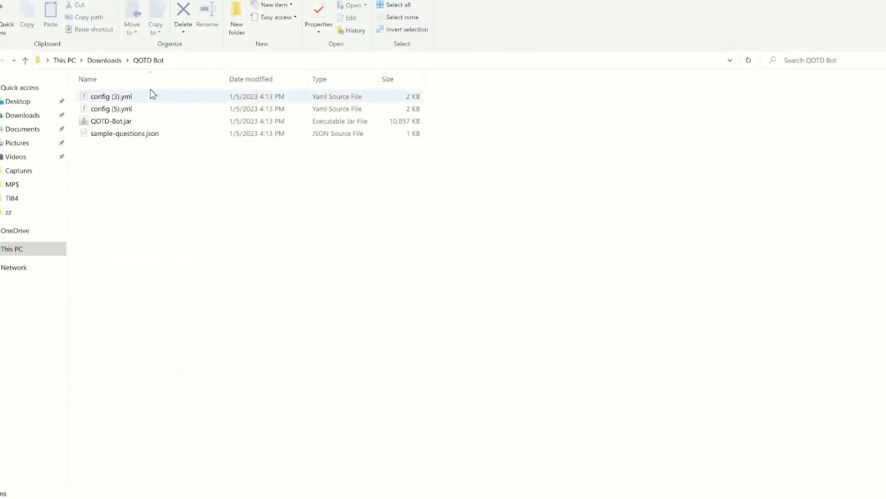
# Delete config (5).yml from the QOTD Bot folder and rename config (3).yml as config.yml
pyautogui.rightClick(86, 107)
pyautogui.click(123, 405)
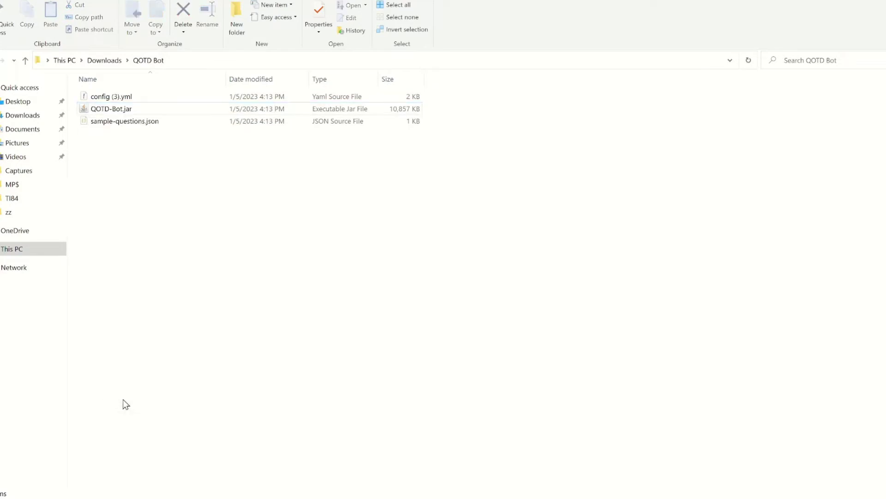
pyautogui.rightClick(126, 99)
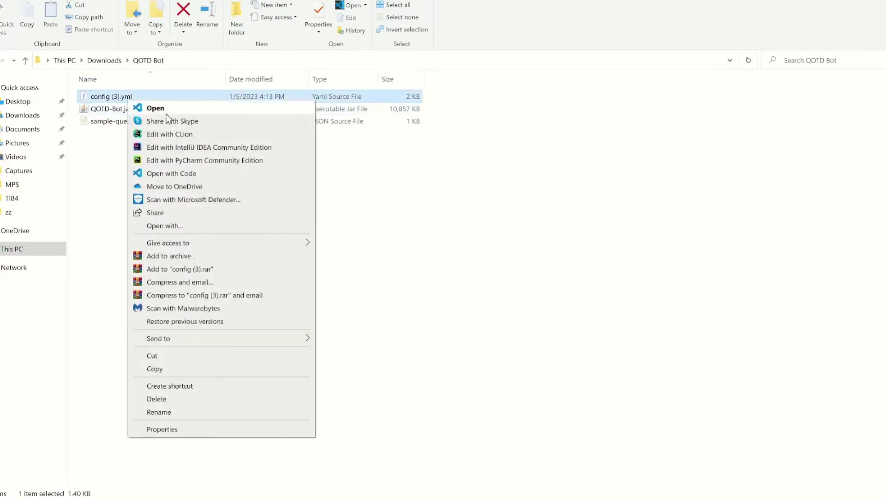
pyautogui.click(148, 412)
pyautogui.press('End')
pyautogui.press('BackSpace')
pyautogui.press('BackSpace')
pyautogui.press('BackSpace')
pyautogui.press('BackSpace')
pyautogui.press('Return')
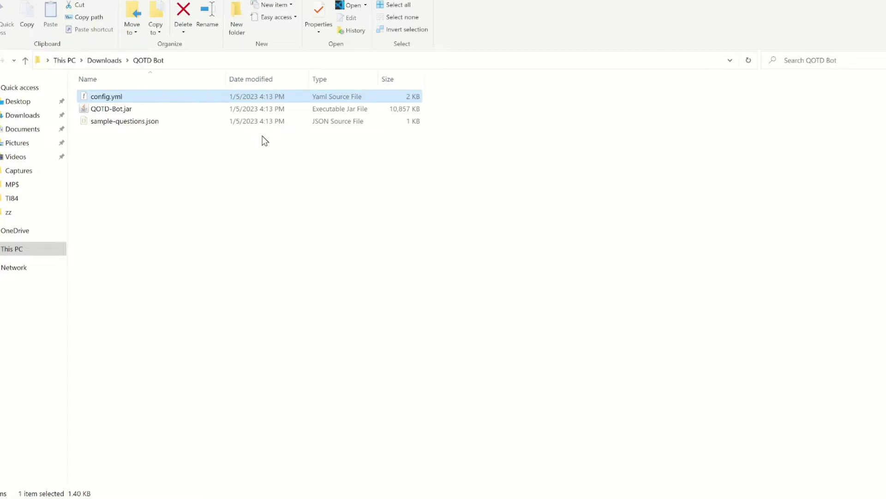
# Open sample-questions.json and examine the question, footer, user, time and poll fields of its entries
pyautogui.doubleClick(247, 121)
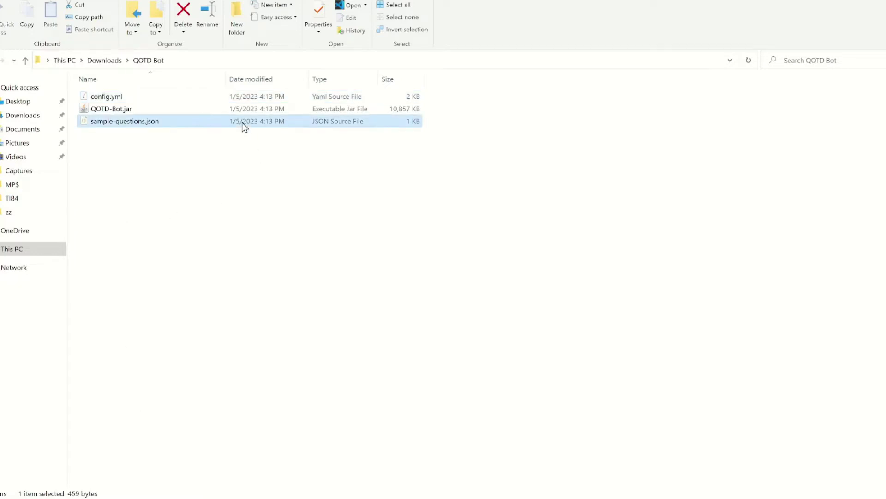
pyautogui.click(486, 346)
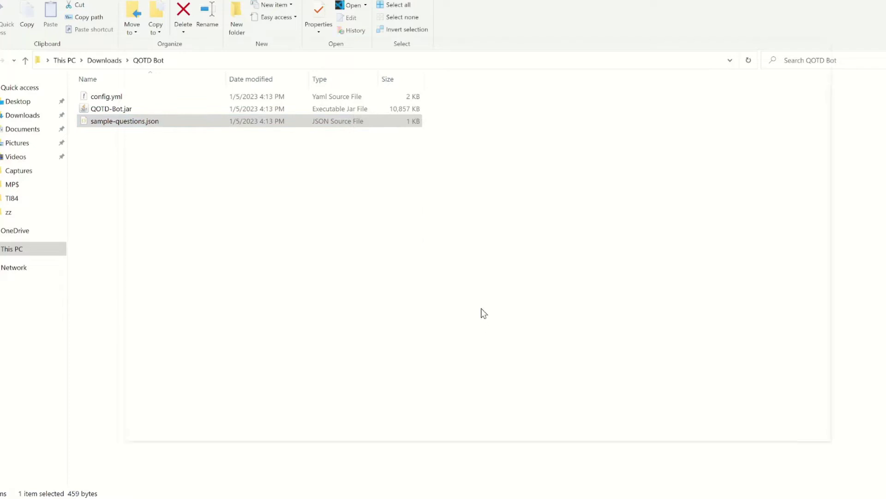
pyautogui.moveTo(409, 43); pyautogui.dragTo(419, 8)
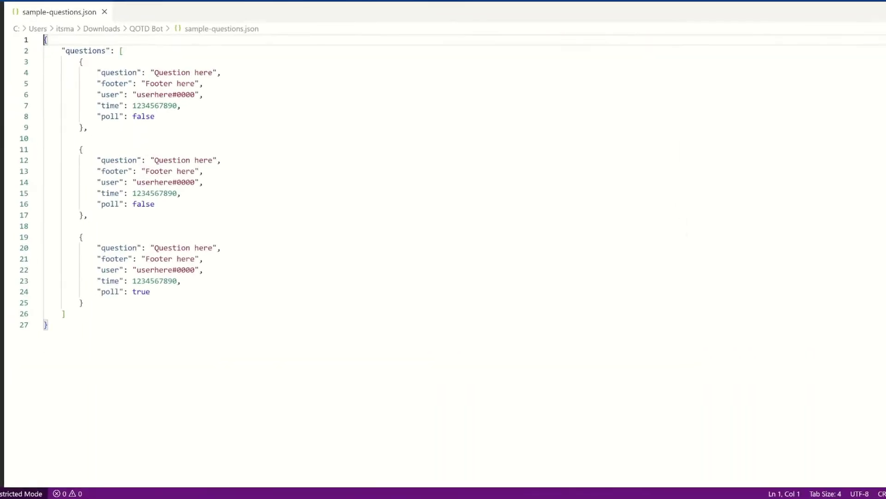
pyautogui.moveTo(176, 305); pyautogui.dragTo(28, 61)
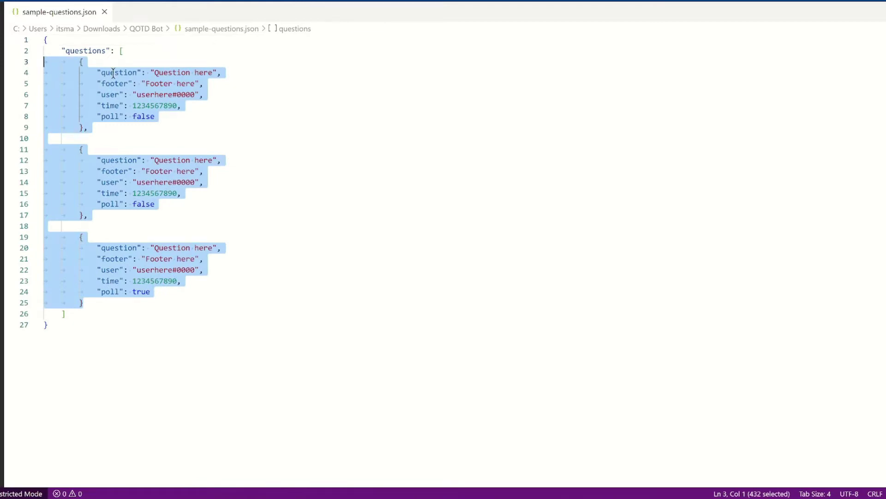
pyautogui.click(193, 162)
pyautogui.moveTo(150, 72); pyautogui.dragTo(223, 72)
pyautogui.moveTo(203, 83)
pyautogui.mouseDown()
pyautogui.moveTo(137, 83)
pyautogui.moveTo(203, 84)
pyautogui.moveTo(204, 95)
pyautogui.mouseUp()
pyautogui.doubleClick(163, 106)
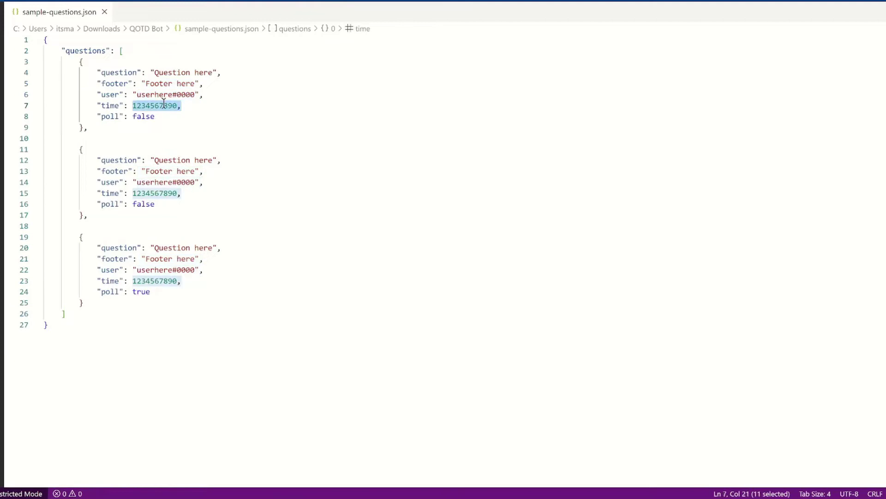
pyautogui.doubleClick(135, 116)
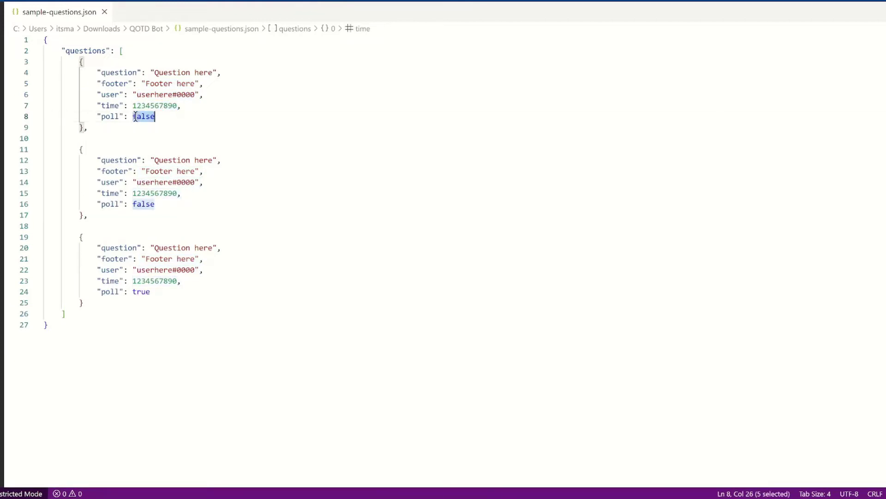
pyautogui.moveTo(152, 303); pyautogui.dragTo(107, 55)
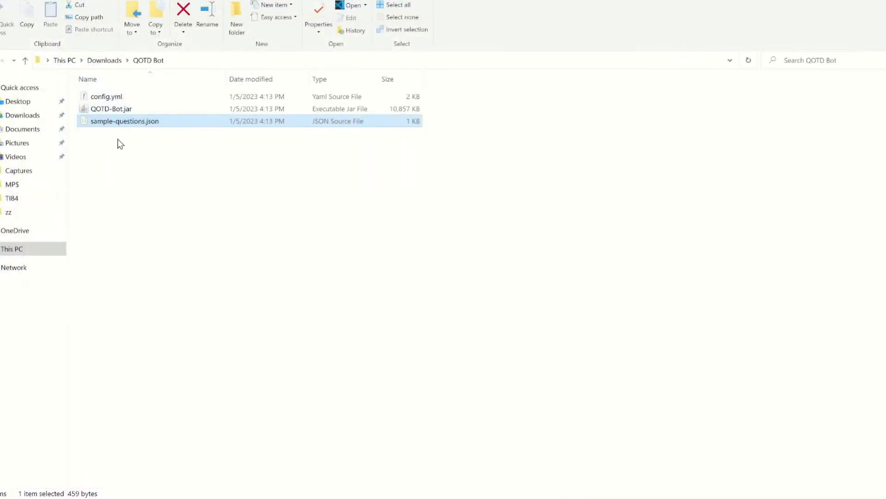
# Open config.yml and review its settings, including the botToken placeholder among the mandatory fields
pyautogui.click(129, 101)
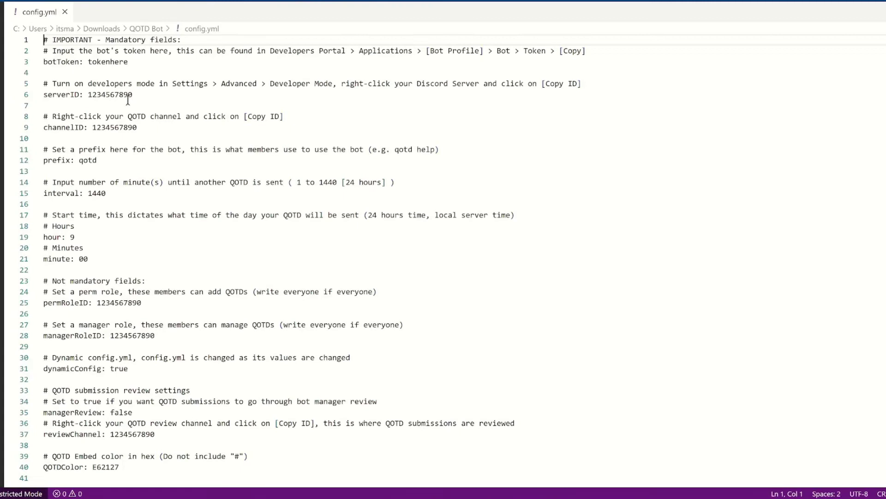
pyautogui.scroll(-5, 157, 68)
pyautogui.scroll(5, 192, 120)
pyautogui.moveTo(128, 61); pyautogui.dragTo(88, 61)
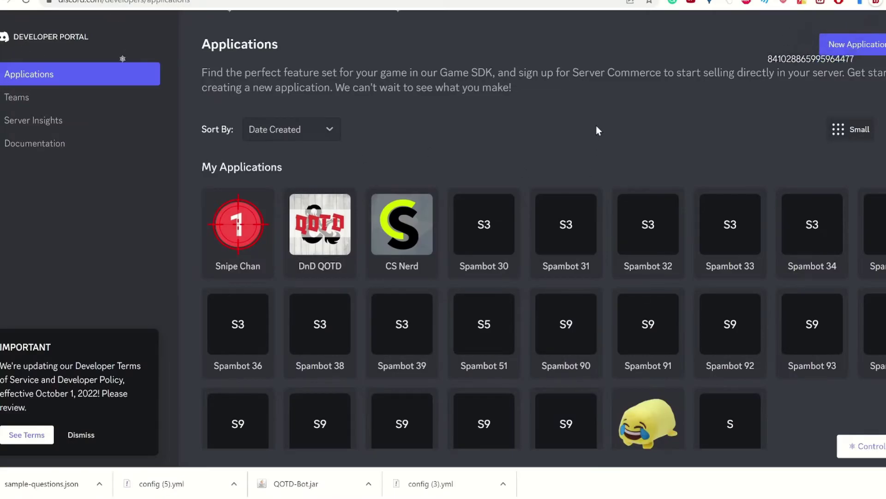
# Try to create an application named QOTD Bot under the Personal team in the Discord Developer Portal, accepting the developer terms
pyautogui.click(835, 42)
pyautogui.click(415, 217)
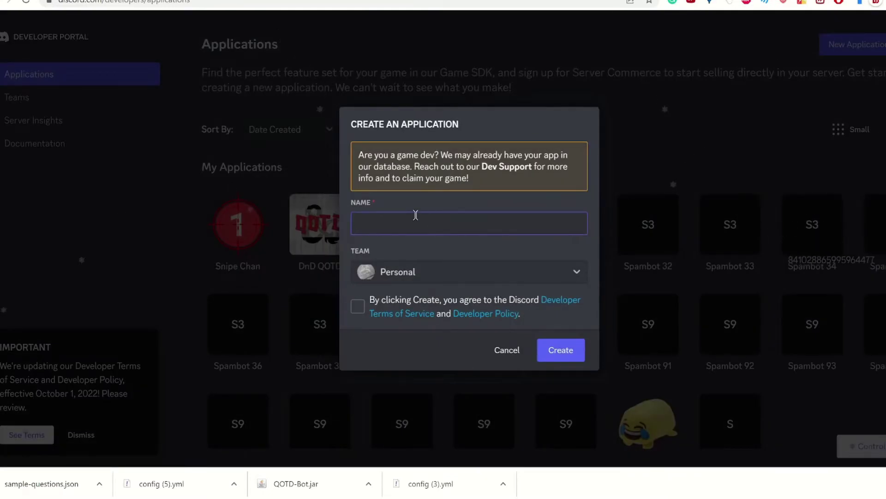
pyautogui.write('QOTD Bot')
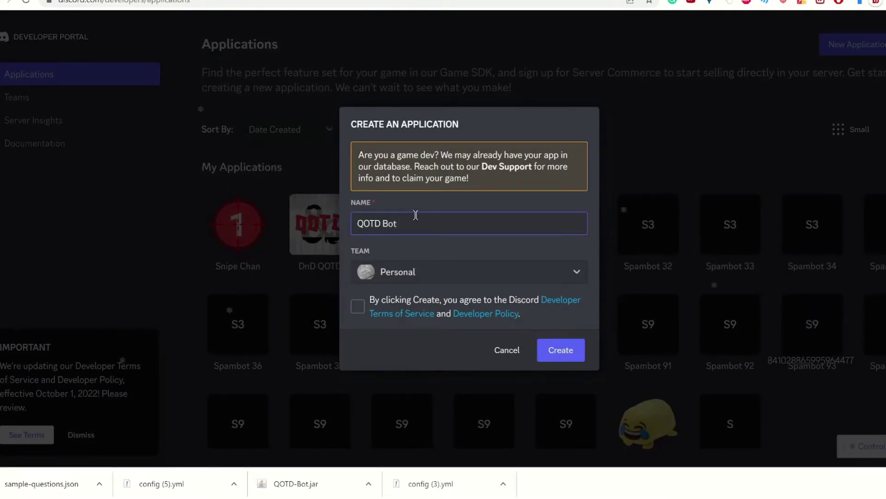
pyautogui.click(388, 272)
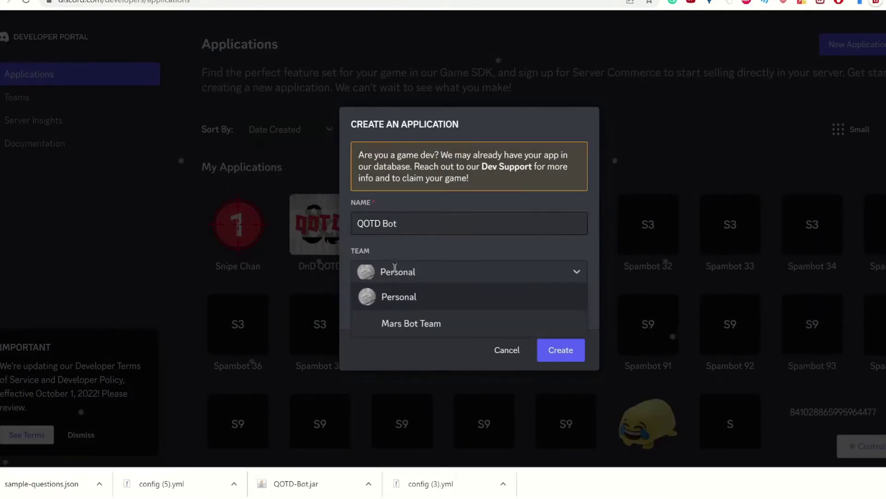
pyautogui.click(397, 337)
pyautogui.click(358, 306)
pyautogui.click(559, 347)
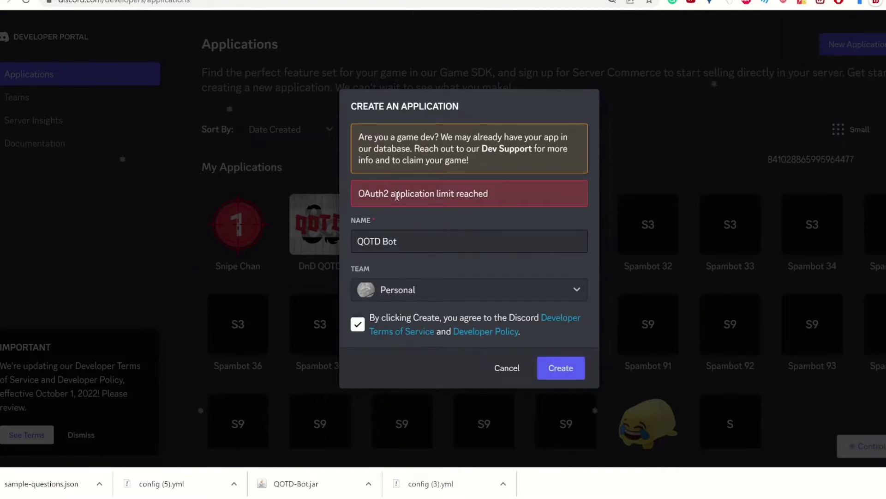
pyautogui.click(504, 368)
# Rename the existing Spambot 30 application as QOTD Bot and save the change
pyautogui.scroll(-4, 613, 301)
pyautogui.scroll(4, 613, 301)
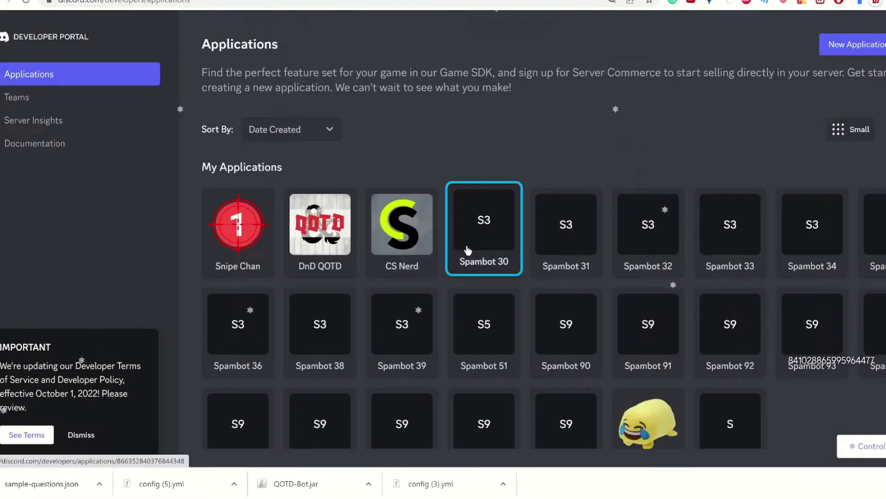
pyautogui.click(467, 247)
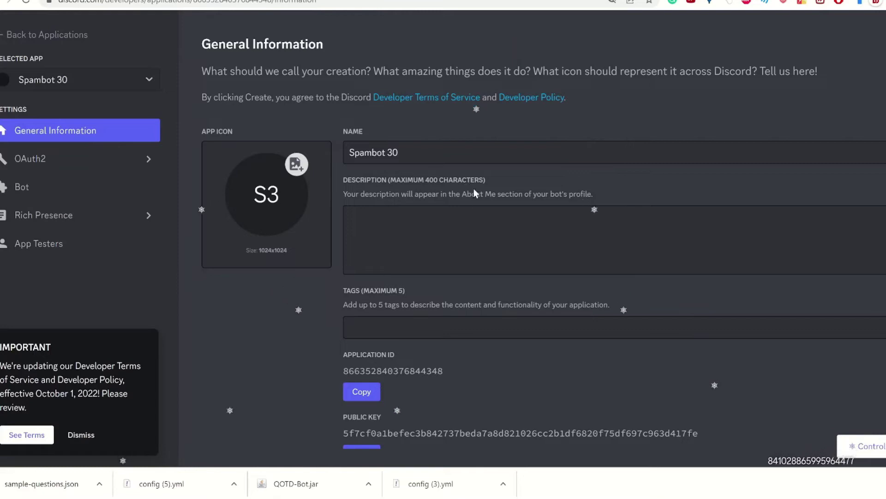
pyautogui.moveTo(434, 148); pyautogui.dragTo(218, 144)
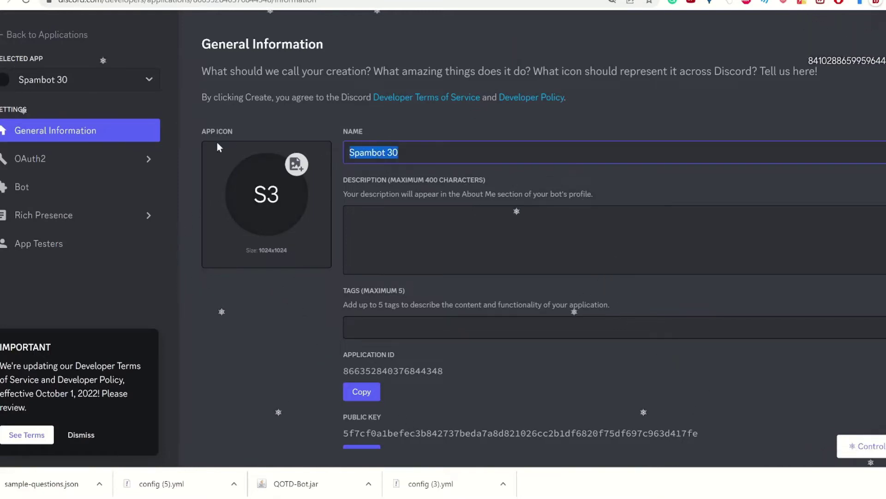
pyautogui.write('QOTD Bot')
pyautogui.press('Return')
# Set the username of the application's bot user to QOTD Bot and save it
pyautogui.scroll(-4, 459, 212)
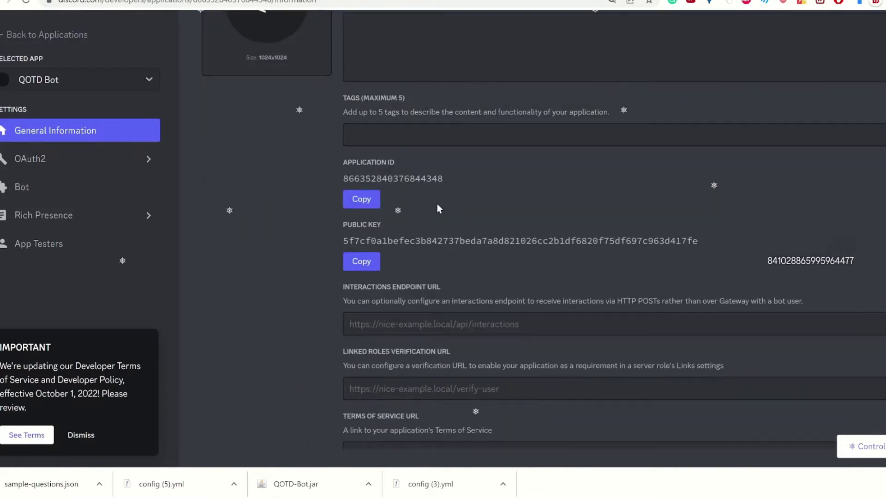
pyautogui.click(21, 187)
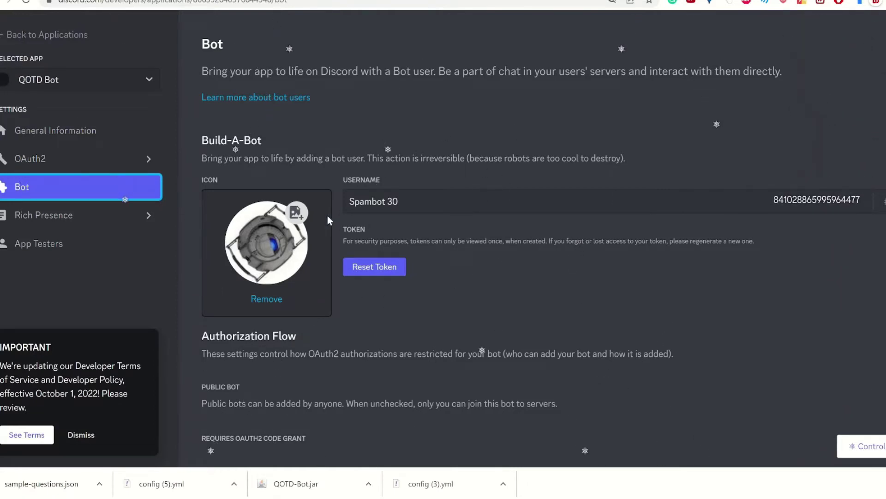
pyautogui.tripleClick(432, 197)
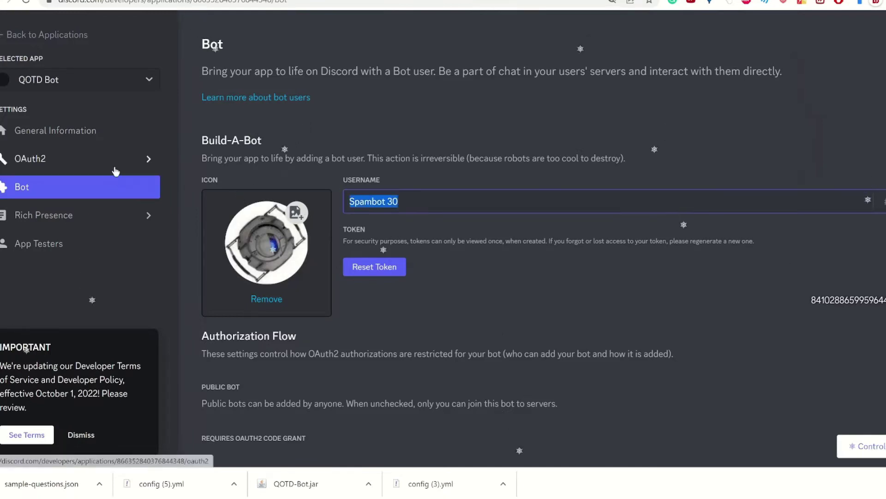
pyautogui.write('QoTD Bot')
pyautogui.press('Return')
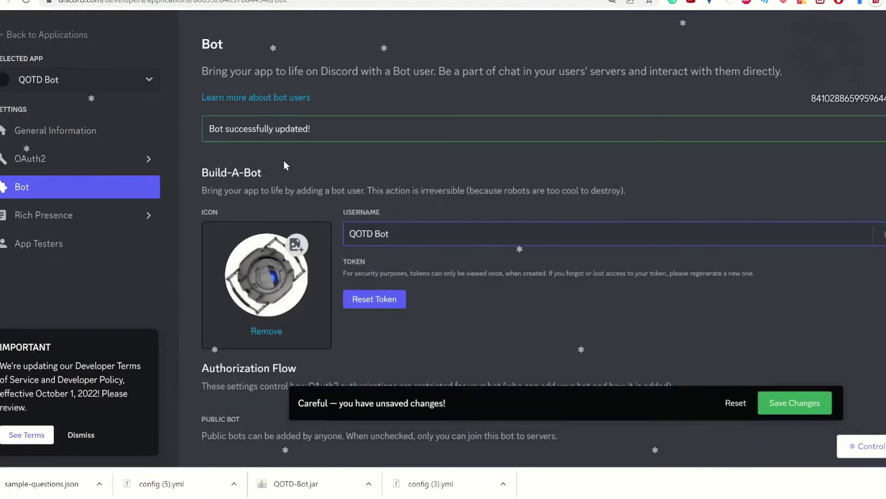
# Reset the bot's token and copy the newly generated token
pyautogui.click(387, 300)
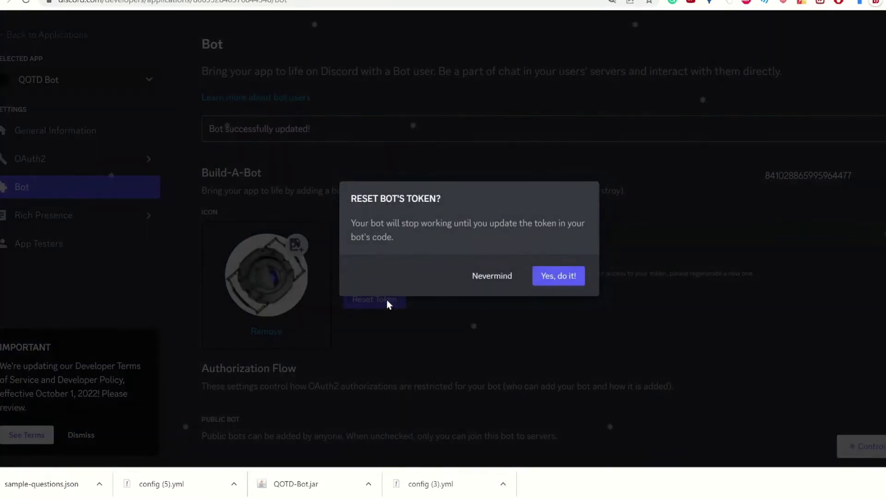
pyautogui.click(557, 275)
pyautogui.moveTo(720, 298); pyautogui.dragTo(491, 298)
pyautogui.click(491, 298)
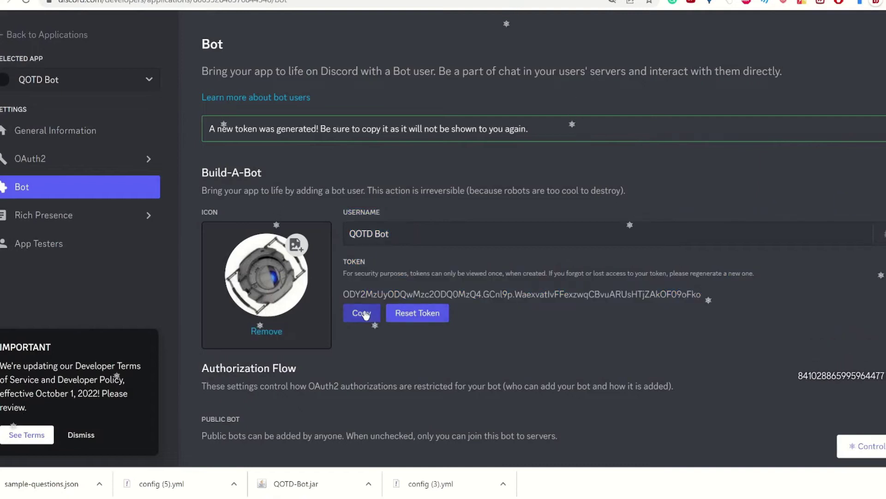
pyautogui.click(361, 313)
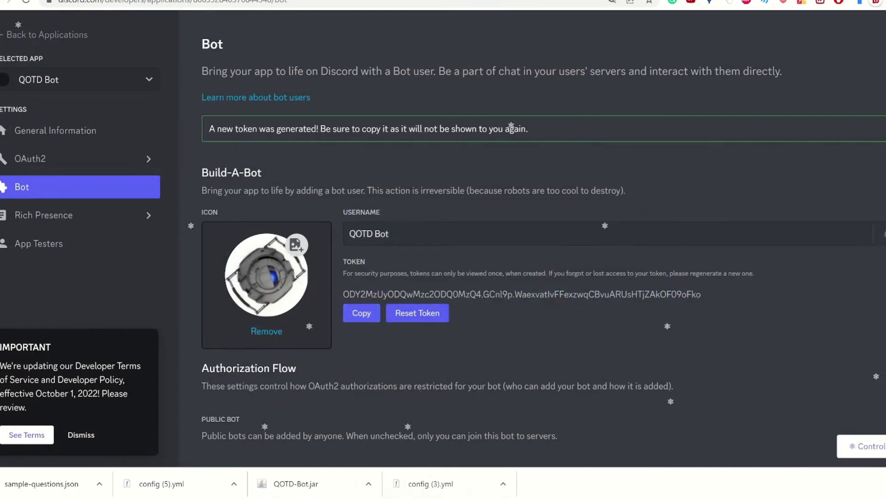
# Replace the botToken placeholder in config.yml with the copied bot token
pyautogui.hotkey('alt', 'Tab')
pyautogui.moveTo(129, 64); pyautogui.dragTo(90, 57)
pyautogui.hotkey('ctrl', 'v')
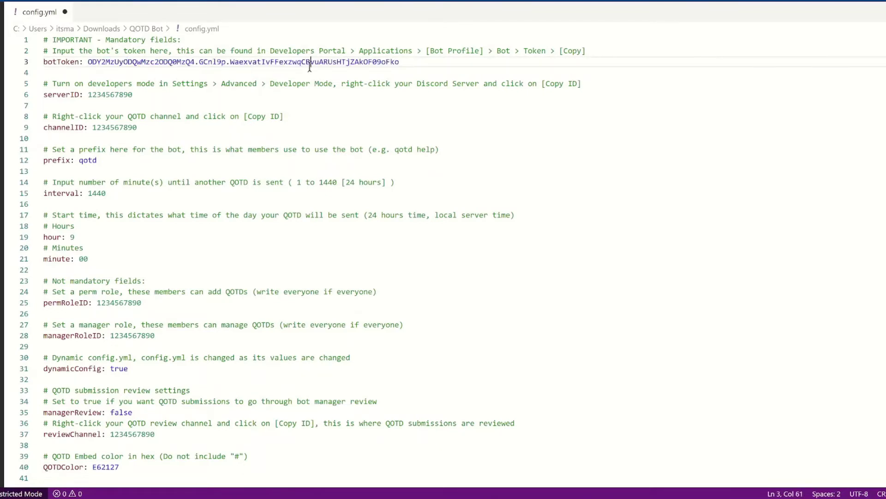
# Save config.yml, then replace the serverID placeholder with the ID copied from the Discord server
pyautogui.doubleClick(309, 62)
pyautogui.hotkey('ctrl', 's')
pyautogui.moveTo(133, 95); pyautogui.dragTo(89, 95)
pyautogui.hotkey('alt', 'Tab')
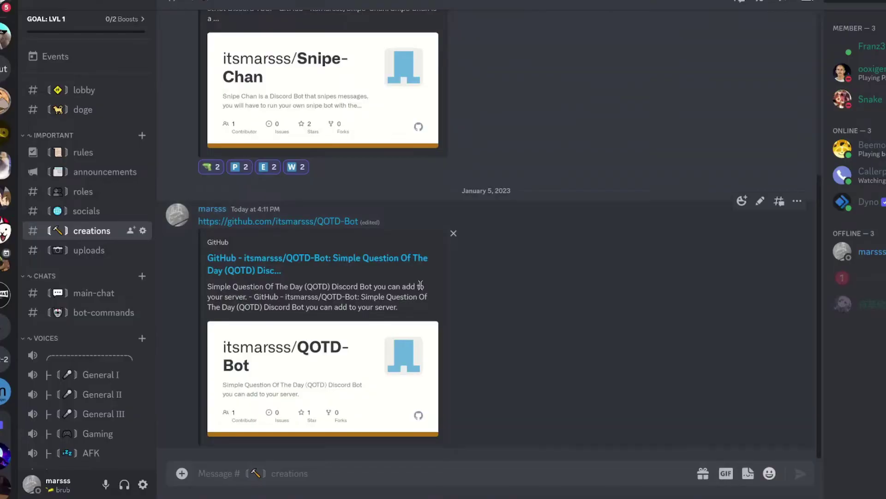
pyautogui.rightClick(6, 165)
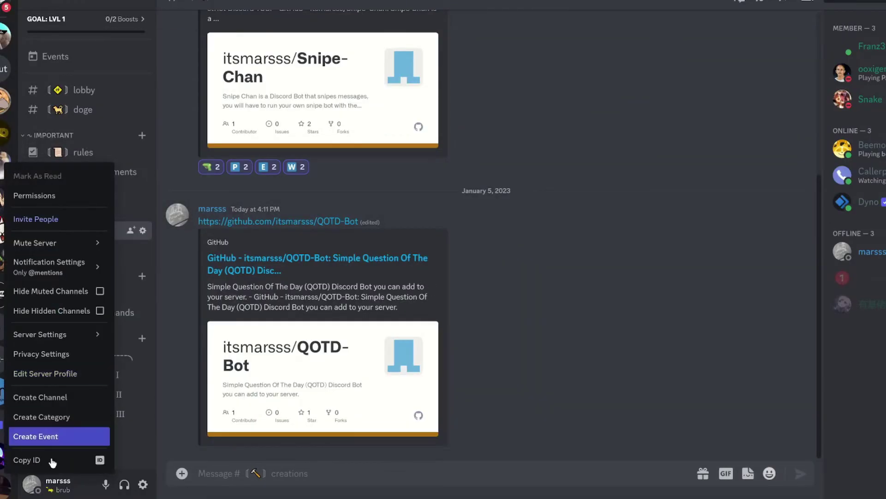
pyautogui.click(28, 460)
pyautogui.hotkey('alt', 'Tab')
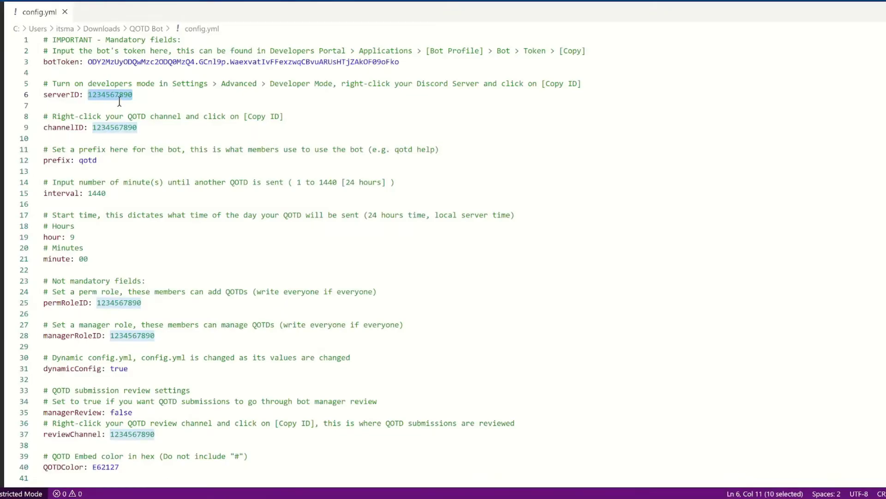
pyautogui.hotkey('ctrl', 'v')
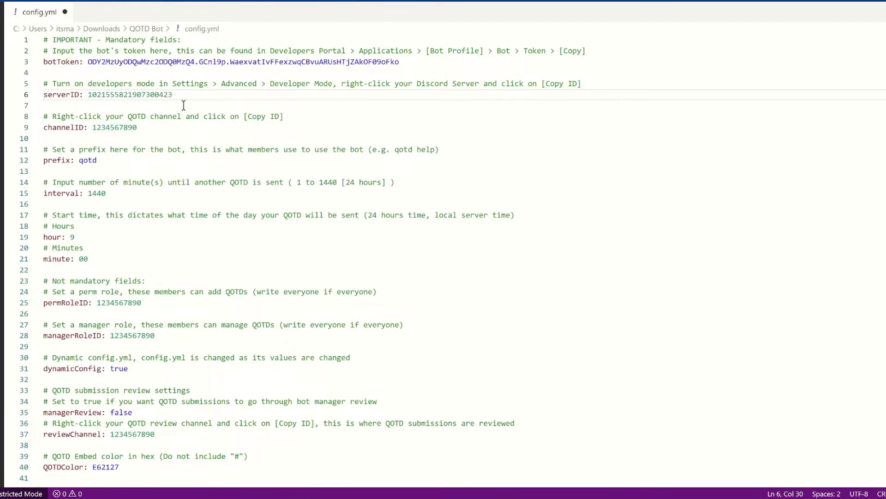
# Copy the ID of Discord's qotd-bot channel and paste it over the channelID placeholder in config.yml
pyautogui.hotkey('alt', 'Tab')
pyautogui.scroll(-8, 107, 228)
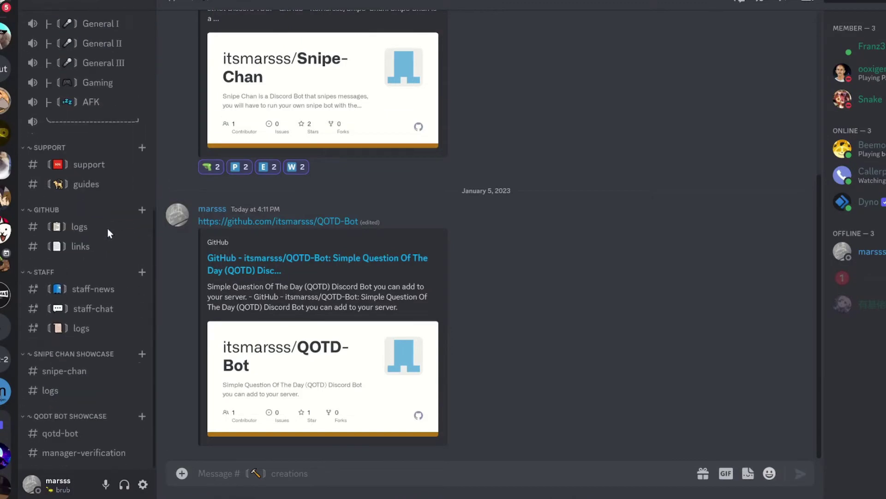
pyautogui.rightClick(84, 438)
pyautogui.click(103, 478)
pyautogui.hotkey('alt', 'Tab')
pyautogui.doubleClick(114, 117)
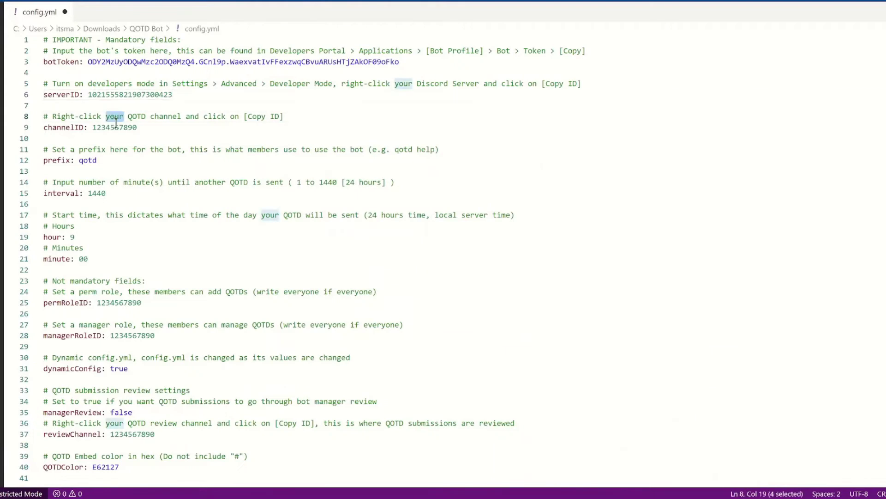
pyautogui.doubleClick(115, 127)
pyautogui.hotkey('ctrl', 'v')
# Review the prefix, interval, start hour and minute settings and the heading of the non-mandatory fields in config.yml
pyautogui.moveTo(96, 160); pyautogui.dragTo(75, 160)
pyautogui.scroll(-2, 140, 149)
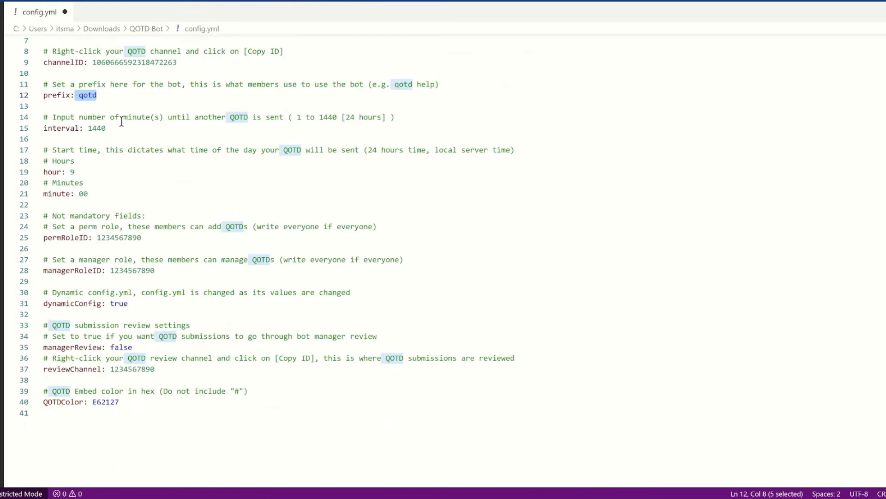
pyautogui.moveTo(119, 128); pyautogui.dragTo(87, 126)
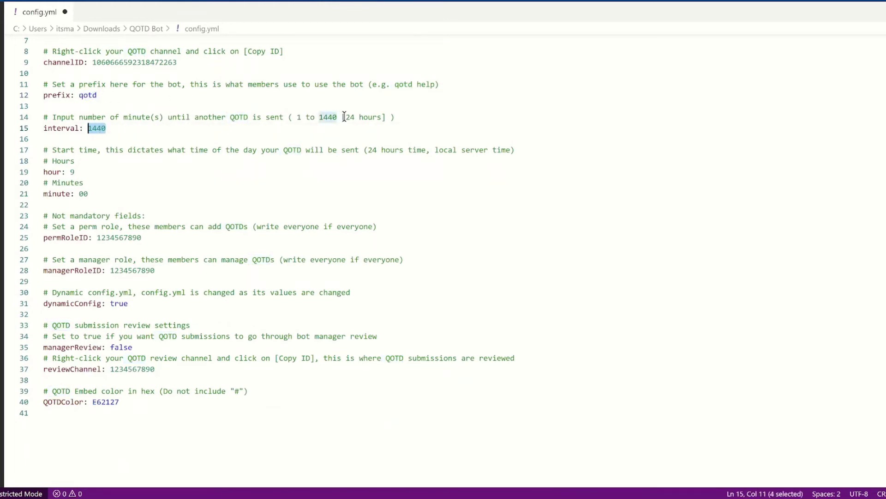
pyautogui.moveTo(347, 117); pyautogui.dragTo(373, 117)
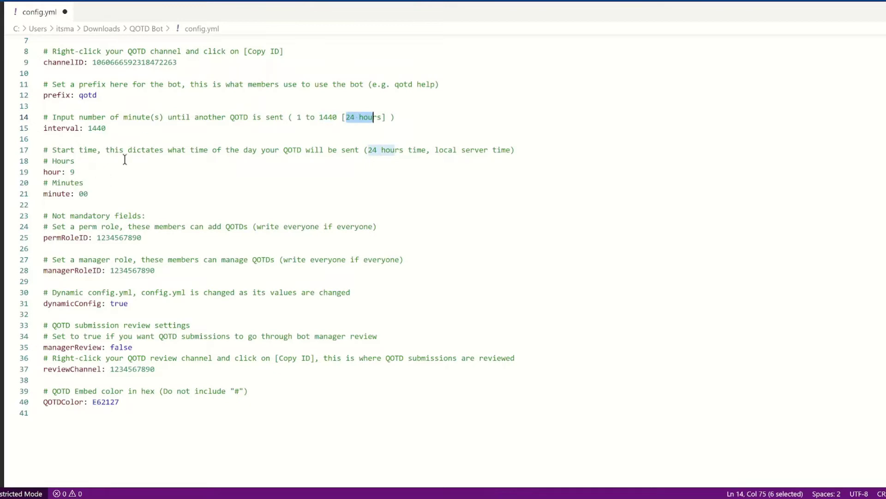
pyautogui.moveTo(89, 170); pyautogui.dragTo(68, 172)
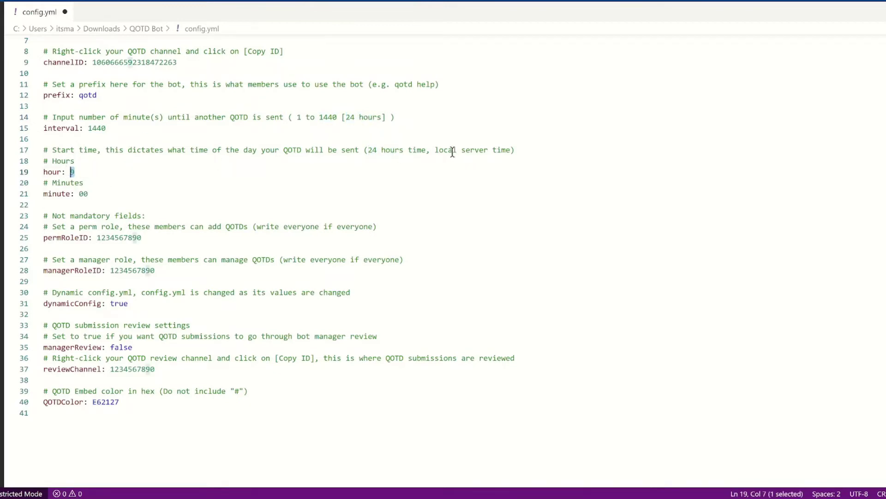
pyautogui.moveTo(431, 150); pyautogui.dragTo(512, 150)
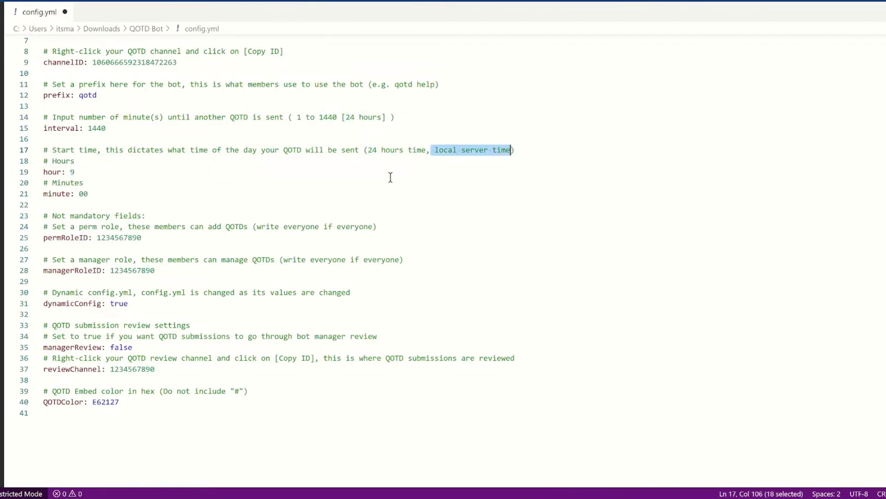
pyautogui.moveTo(76, 171); pyautogui.dragTo(78, 194)
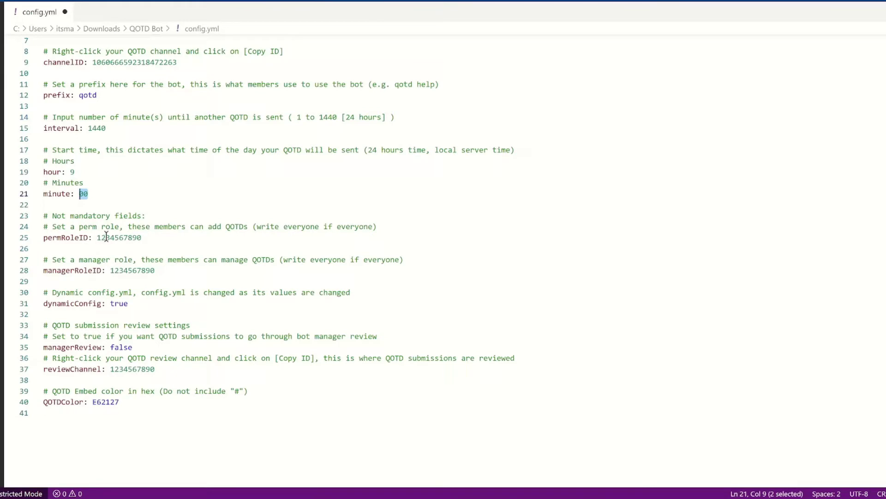
pyautogui.moveTo(146, 216); pyautogui.dragTo(49, 215)
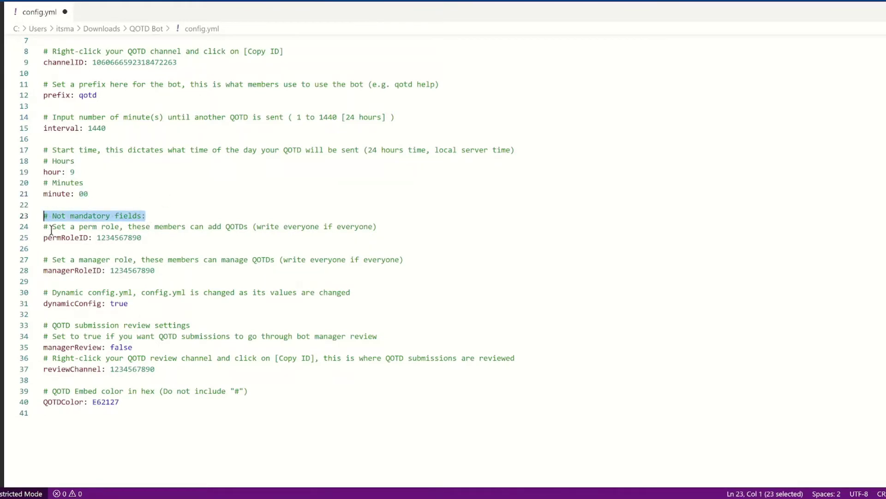
# Set permRoleID to everyone and replace the managerRoleID placeholder with the copied manager role ID
pyautogui.moveTo(52, 226); pyautogui.dragTo(170, 227)
pyautogui.click(165, 238)
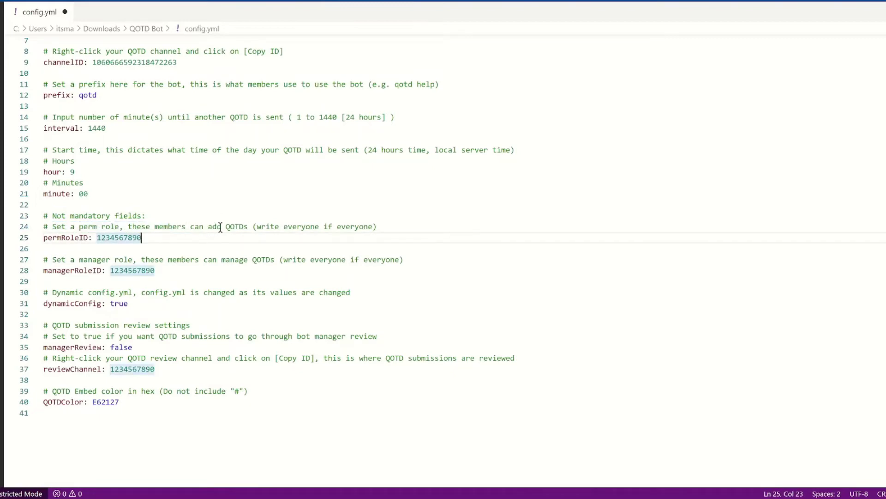
pyautogui.doubleClick(126, 237)
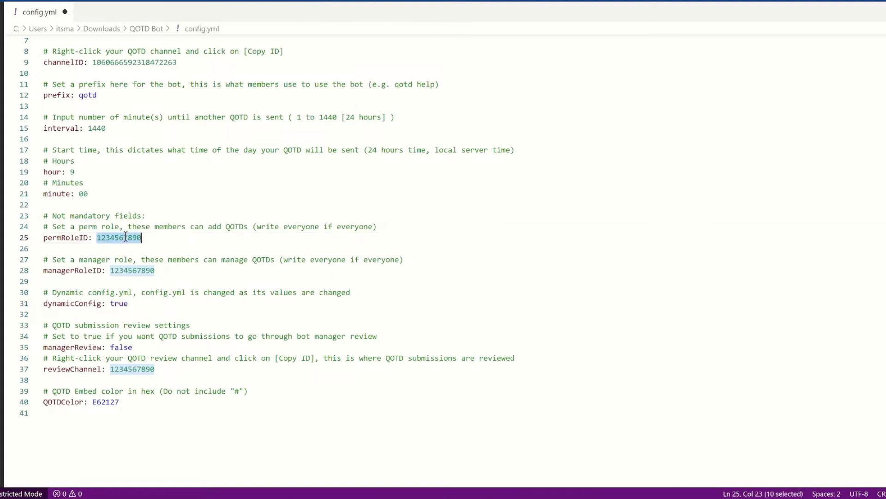
pyautogui.write('everyone')
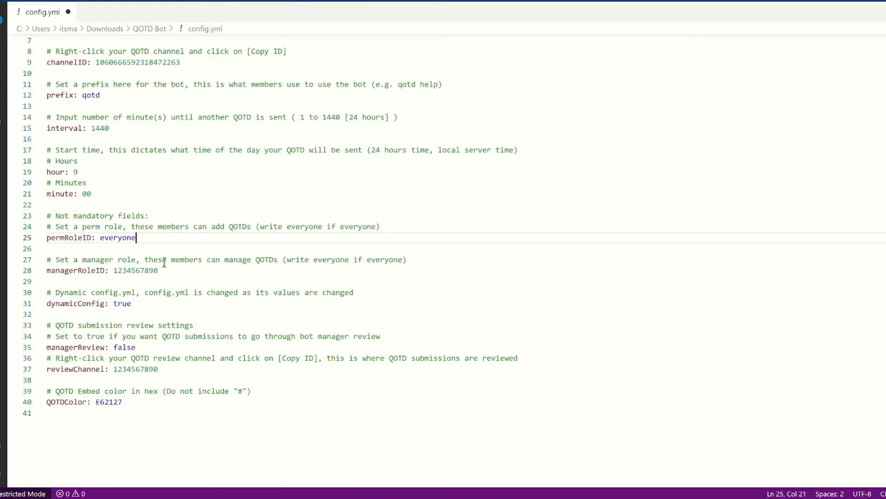
pyautogui.doubleClick(135, 270)
pyautogui.hotkey('ctrl', 'v')
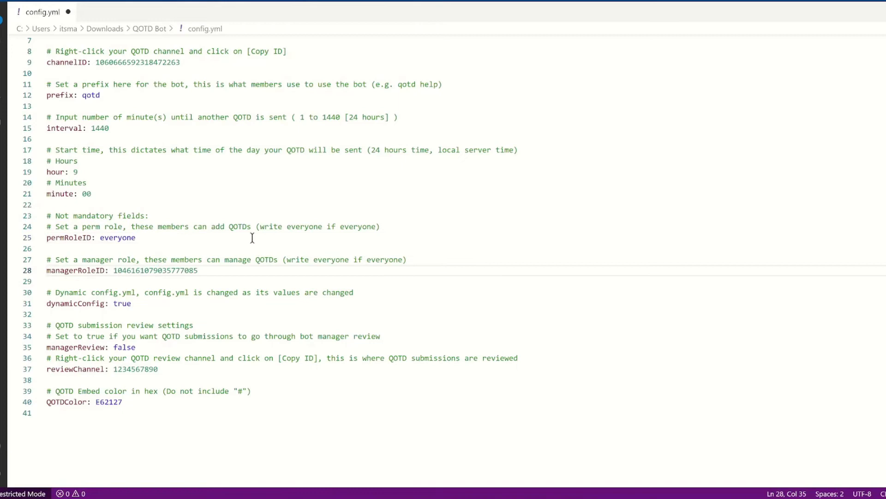
# Check the dynamicConfig option and set managerReview to true in config.yml
pyautogui.moveTo(60, 292); pyautogui.dragTo(199, 290)
pyautogui.moveTo(147, 402); pyautogui.dragTo(60, 19)
pyautogui.click(204, 259)
pyautogui.scroll(-2, 209, 259)
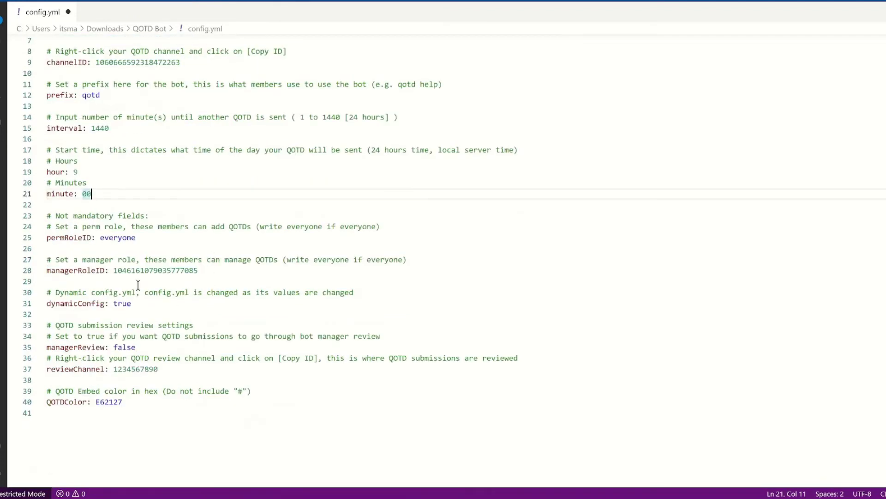
pyautogui.doubleClick(119, 347)
pyautogui.write('true')
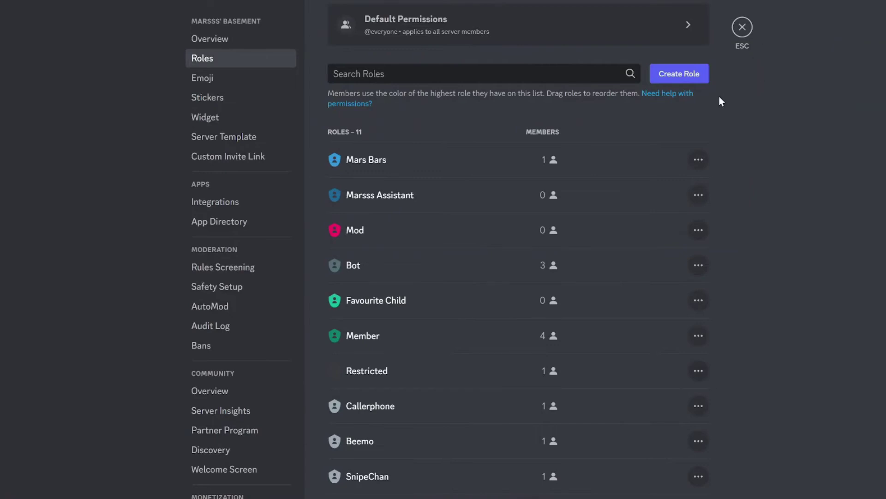
# Copy the ID of Discord's manager-verification channel, paste it over the reviewChannel placeholder, and check the QOTDColor entry
pyautogui.press('Escape')
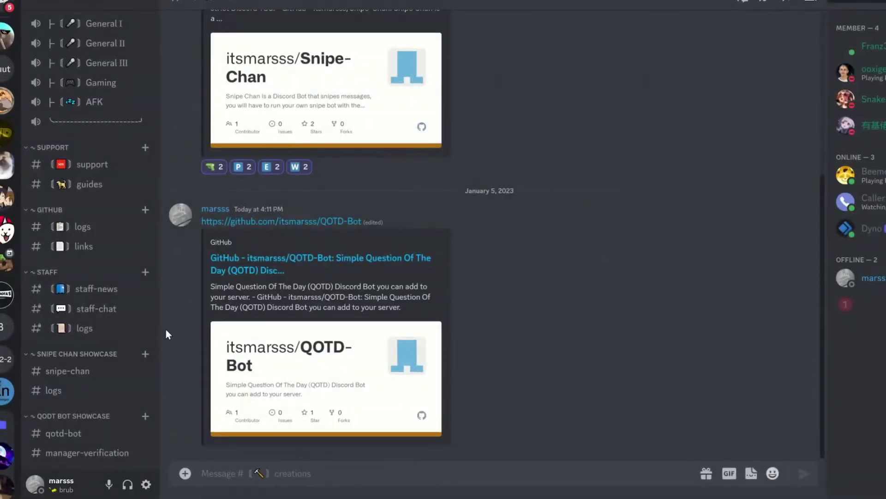
pyautogui.rightClick(80, 457)
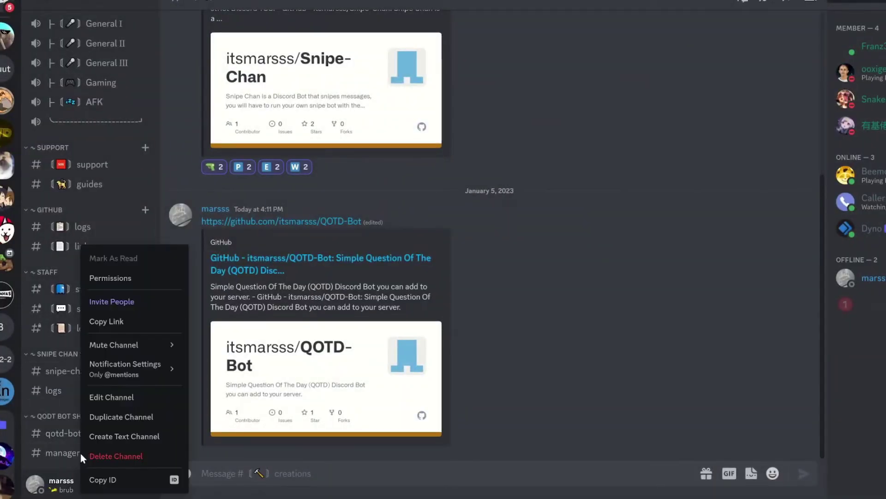
pyautogui.click(110, 476)
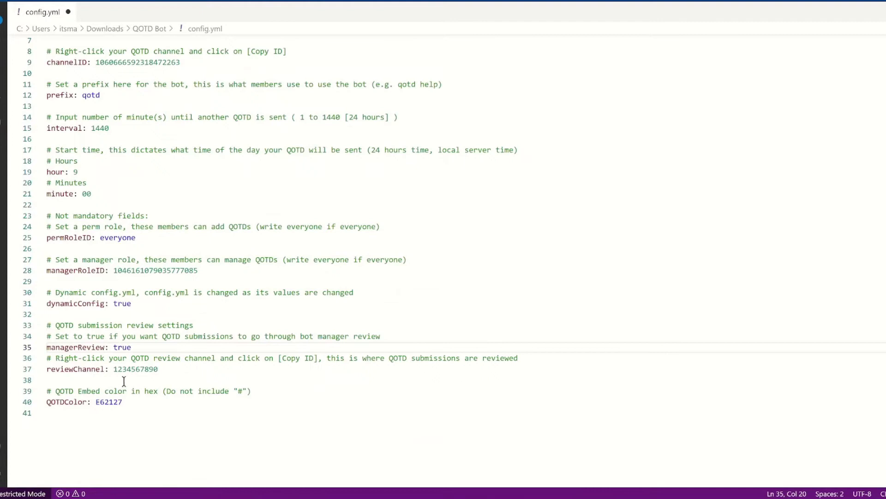
pyautogui.doubleClick(127, 369)
pyautogui.hotkey('ctrl', 'v')
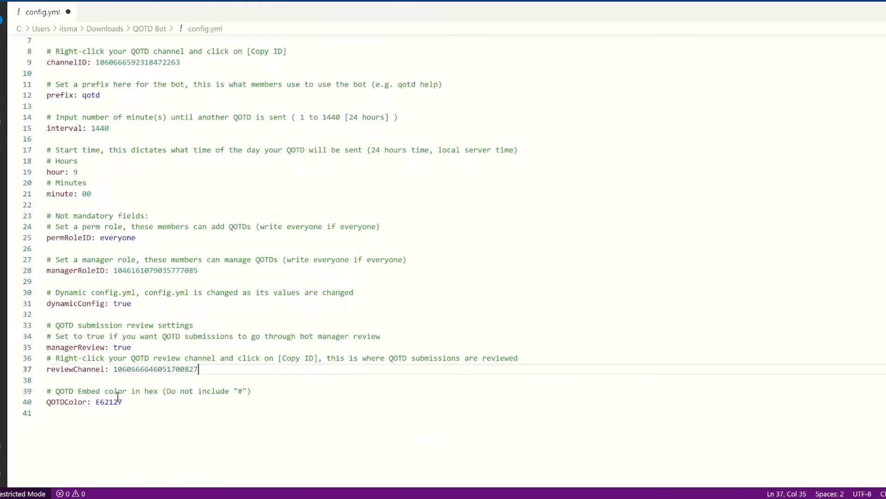
pyautogui.moveTo(166, 402); pyautogui.dragTo(96, 402)
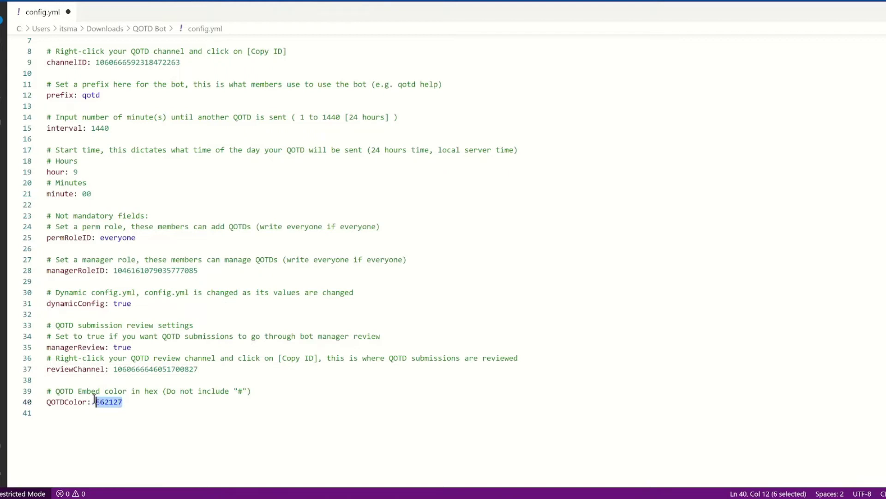
pyautogui.scroll(2, 134, 317)
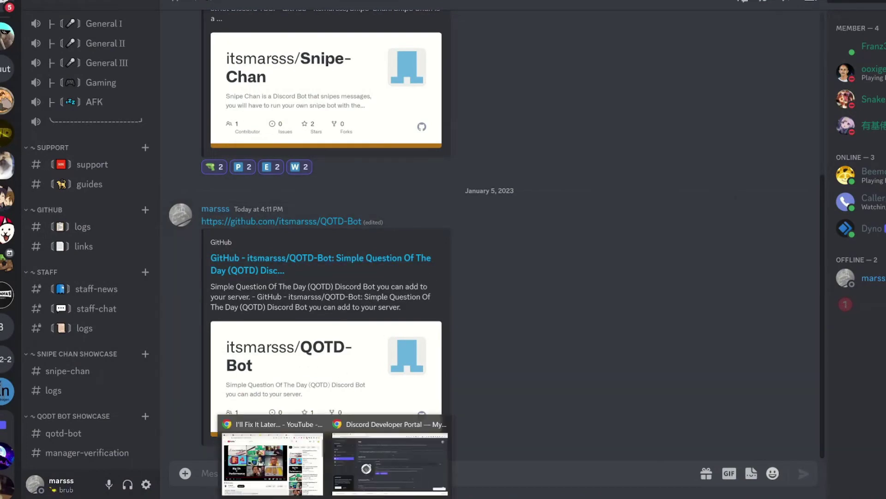
# Switch to the Discord Developer Portal and copy the application ID from QOTD Bot's general information
pyautogui.click(336, 489)
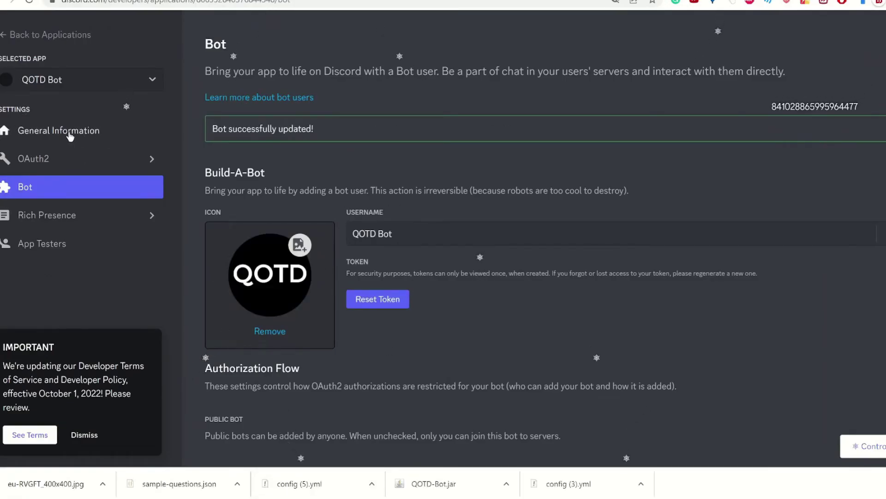
pyautogui.click(59, 130)
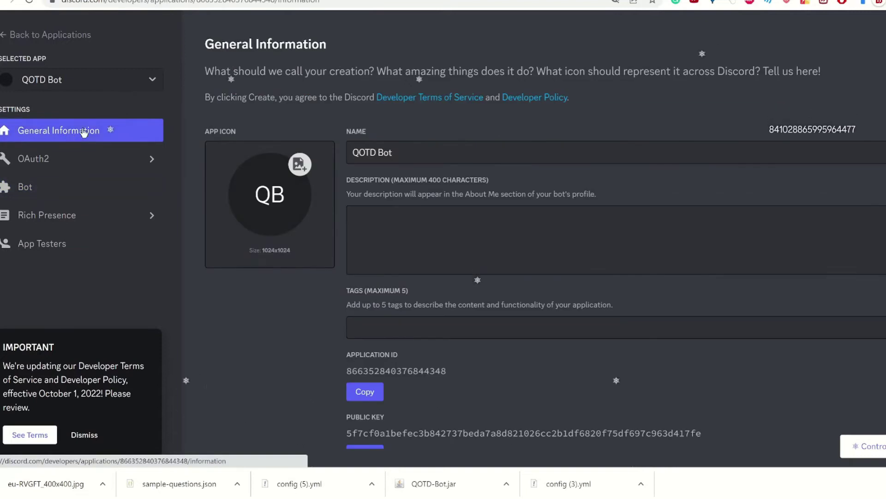
pyautogui.click(364, 391)
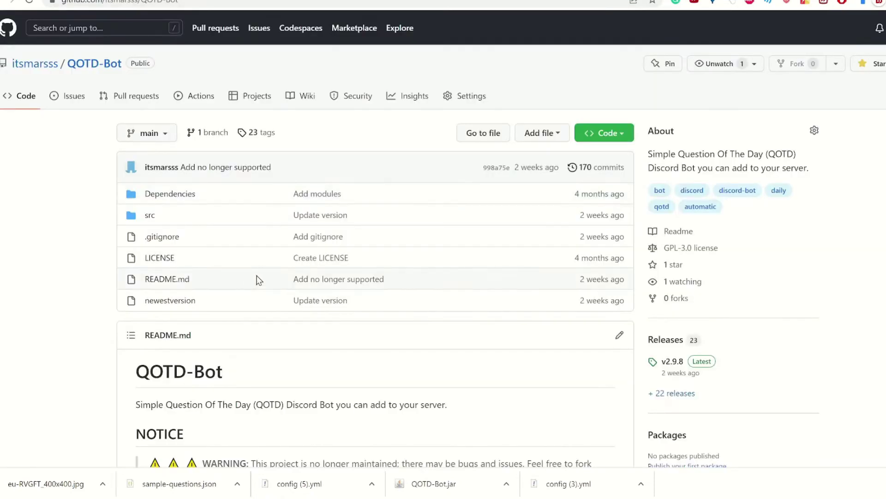
# In the Permissions Calculator, reached from the QOTD-Bot repository, grant Administrator and paste the application ID as the client ID
pyautogui.scroll(-10, 148, 272)
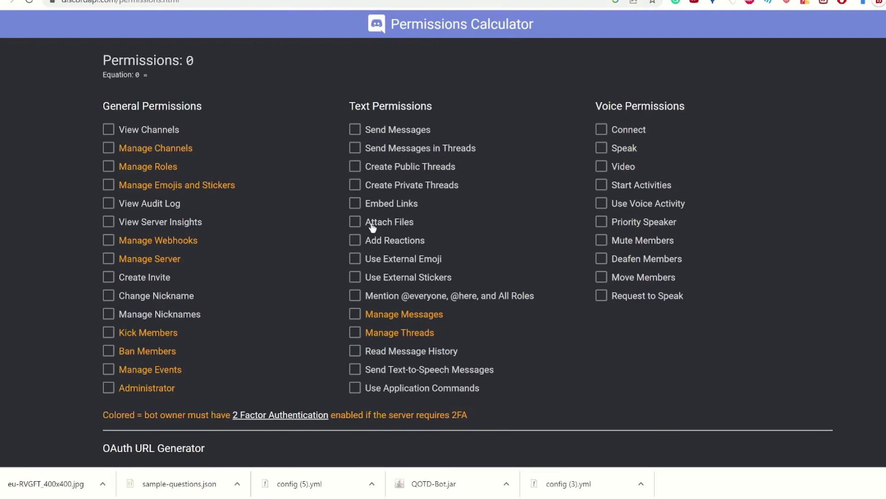
pyautogui.click(109, 387)
pyautogui.scroll(-2, 222, 240)
pyautogui.click(208, 366)
pyautogui.hotkey('ctrl', 'v')
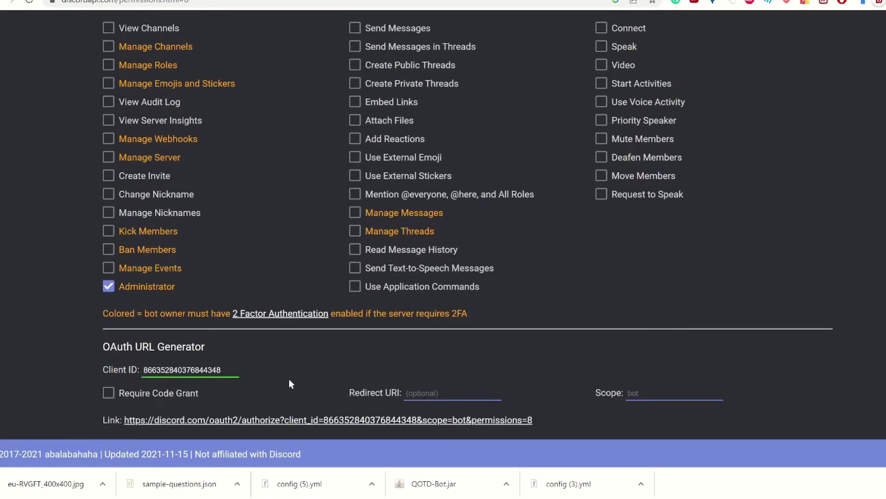
# Authorize QOTD Bot for the Marsss' Basement server through the generated invite link, complete the human check, and open main-chat in Discord
pyautogui.click(363, 421)
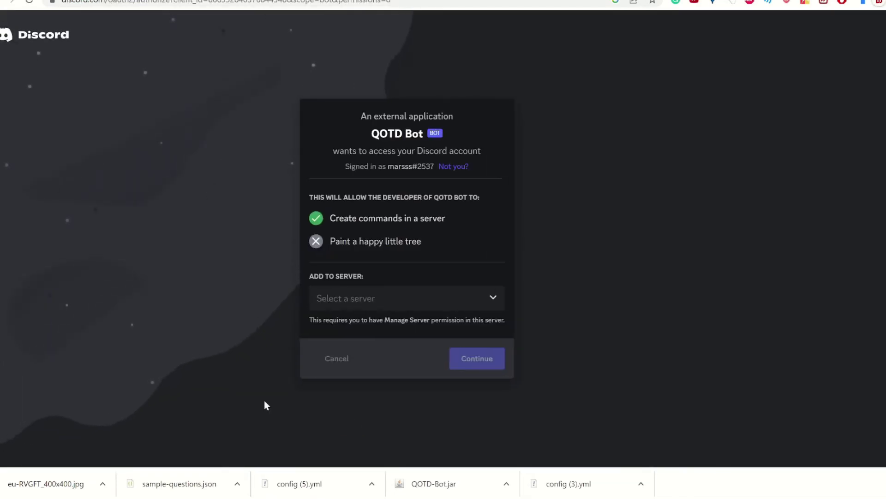
pyautogui.click(351, 303)
pyautogui.scroll(-3, 369, 333)
pyautogui.click(390, 353)
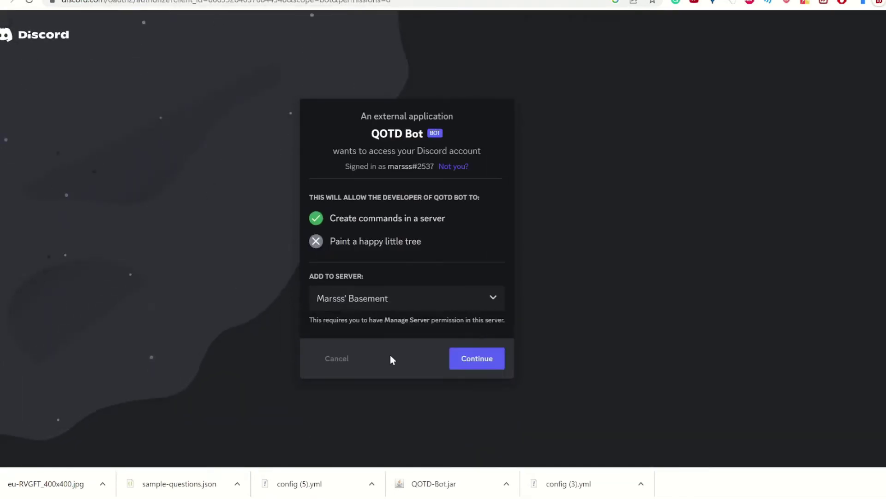
pyautogui.click(475, 364)
pyautogui.click(475, 368)
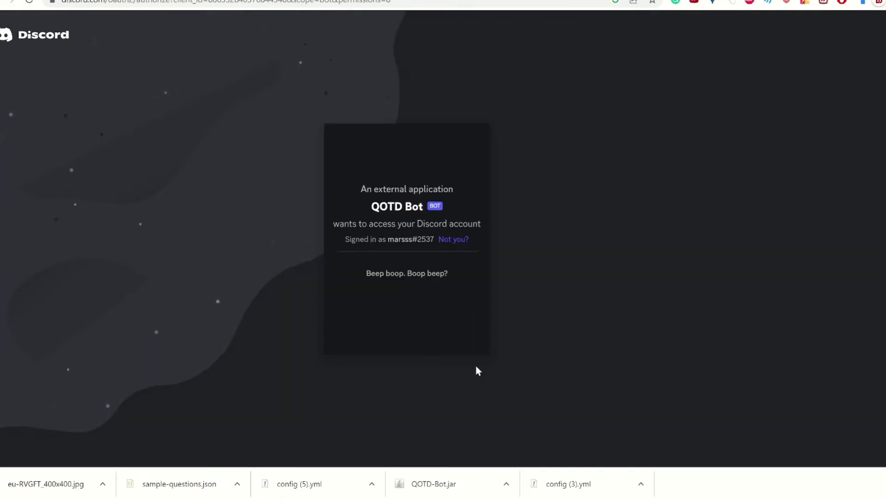
pyautogui.click(337, 289)
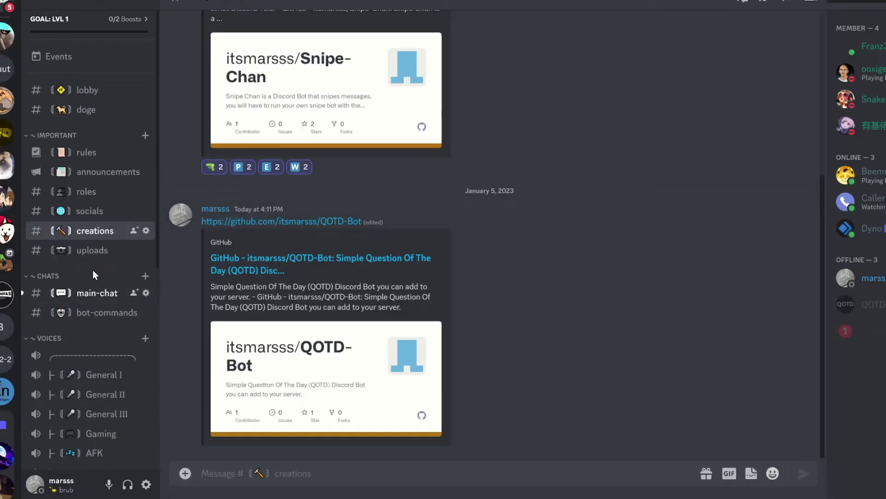
pyautogui.click(86, 301)
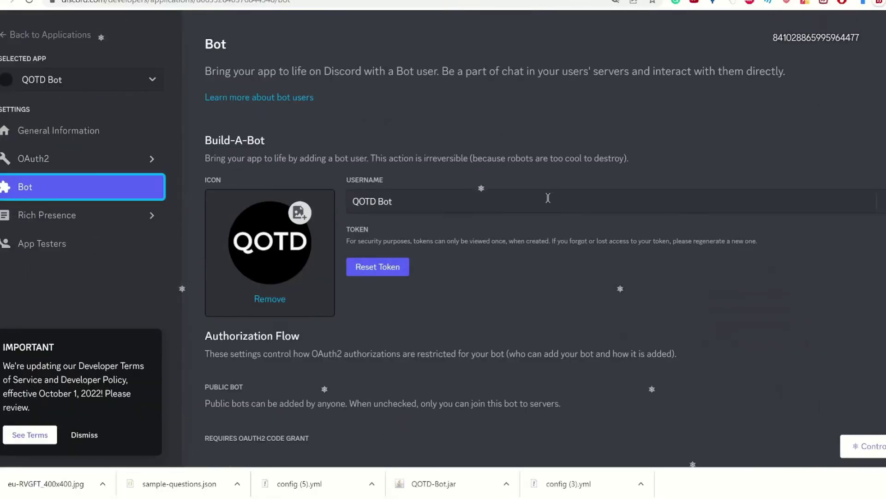
# Review the Presence, Server Members and Message Content intents under Privileged Gateway Intents in QOTD Bot's bot settings
pyautogui.scroll(-5, 668, 178)
pyautogui.scroll(-3, 669, 181)
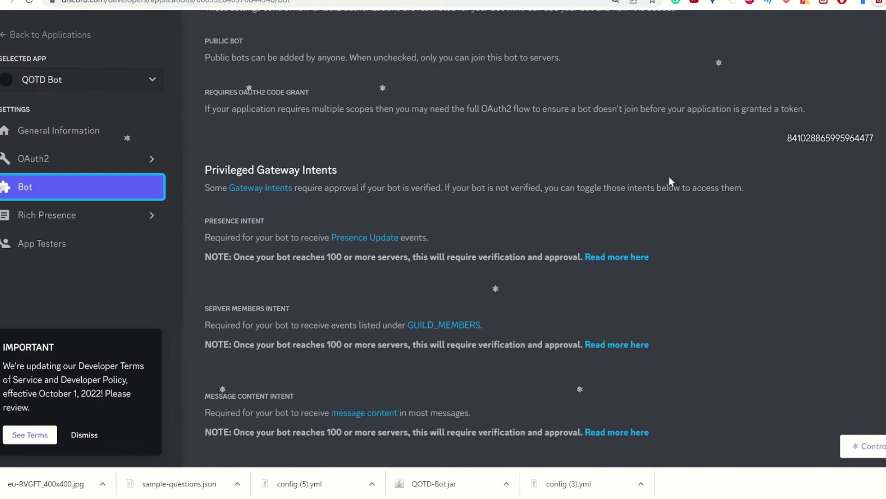
pyautogui.click(873, 342)
pyautogui.click(790, 423)
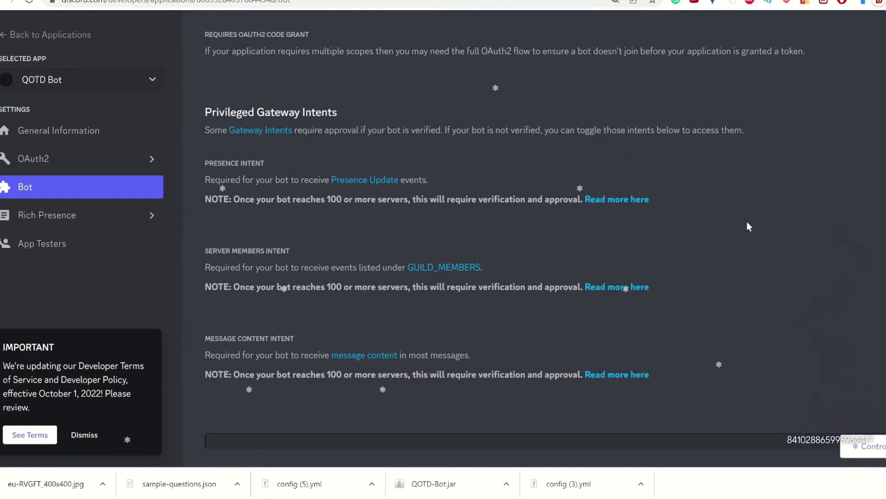
pyautogui.scroll(-1, 575, 253)
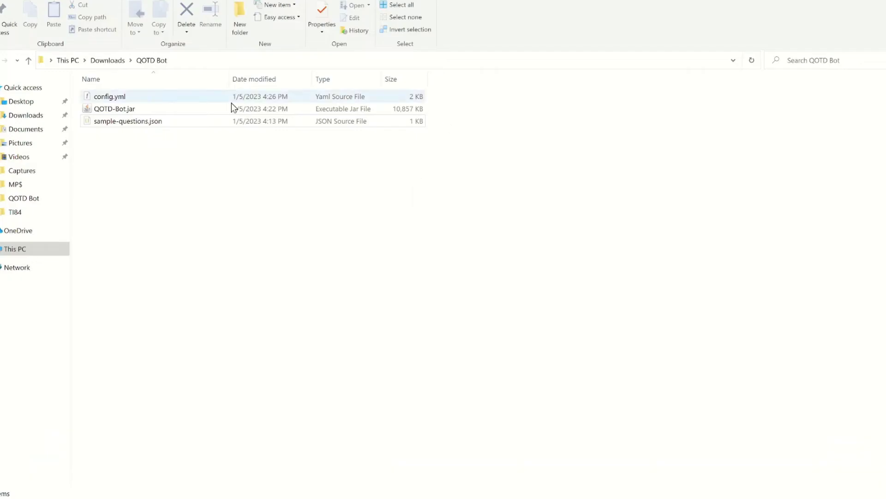
# Launch a command prompt from the QOTD Bot folder and run QOTD-Bot.jar with java -jar
pyautogui.click(230, 58)
pyautogui.write('cmd')
pyautogui.press('Return')
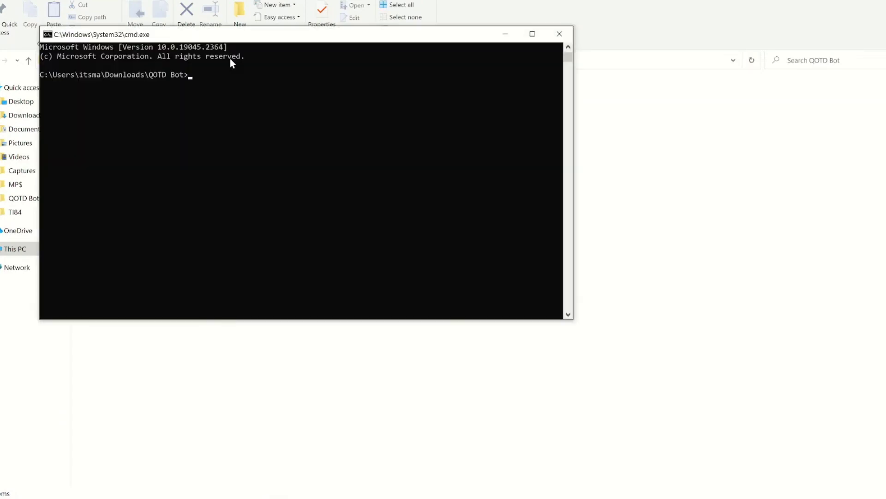
pyautogui.moveTo(327, 77); pyautogui.dragTo(509, 114)
pyautogui.write('java -jar')
pyautogui.moveTo(174, 111); pyautogui.dragTo(609, 150)
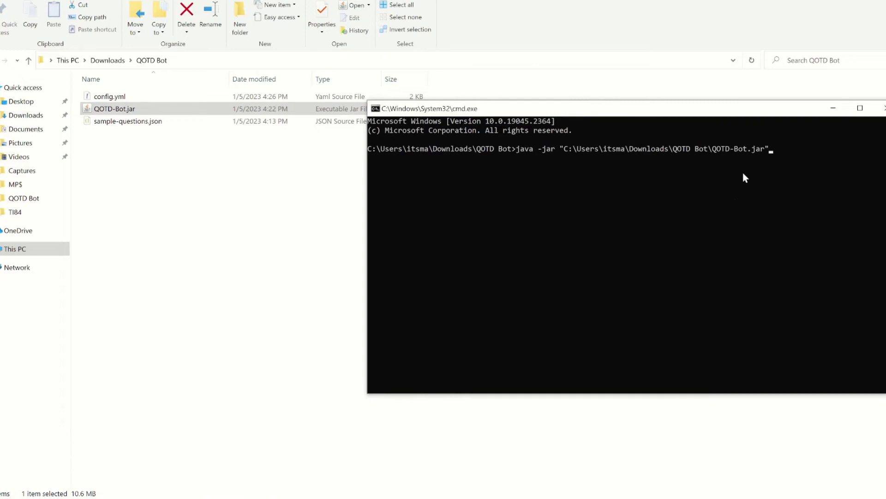
pyautogui.press('Return')
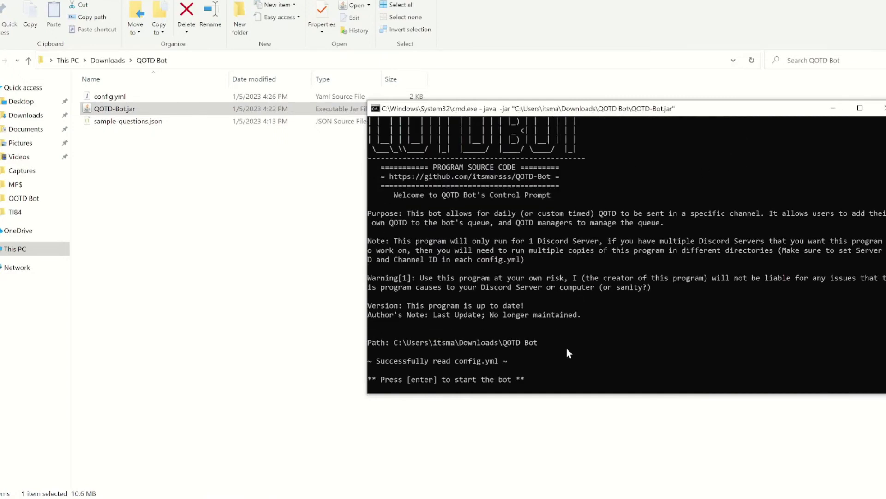
# Start the bot from its control prompt and check the output on the start time, questions.json and upload.json
pyautogui.moveTo(535, 362); pyautogui.dragTo(372, 361)
pyautogui.click(536, 370)
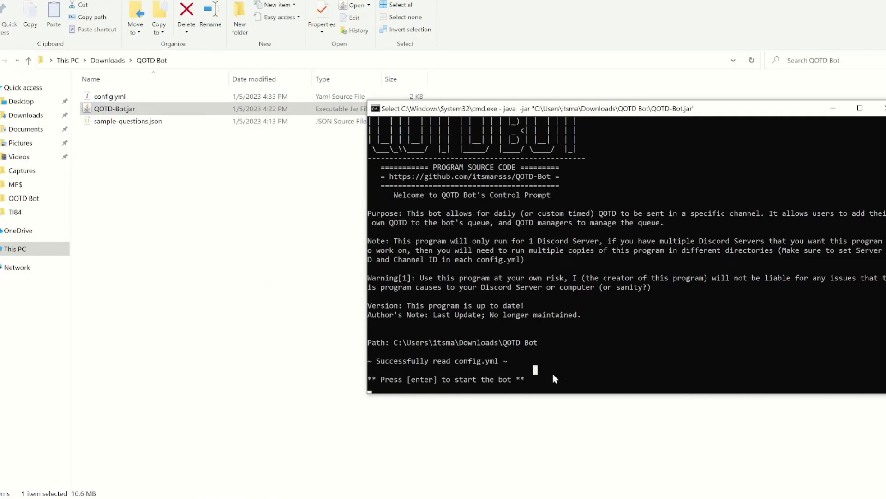
pyautogui.press('Escape')
pyautogui.press('Return')
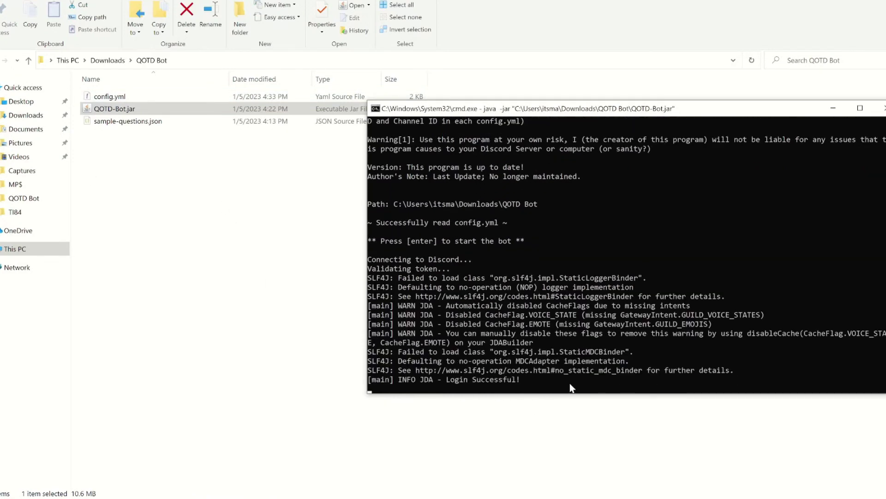
pyautogui.moveTo(411, 260); pyautogui.dragTo(682, 298)
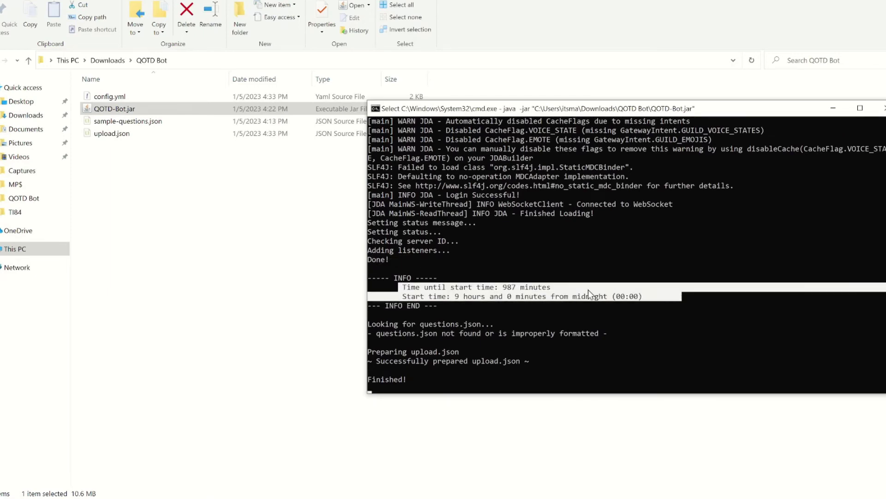
pyautogui.moveTo(614, 331); pyautogui.dragTo(358, 322)
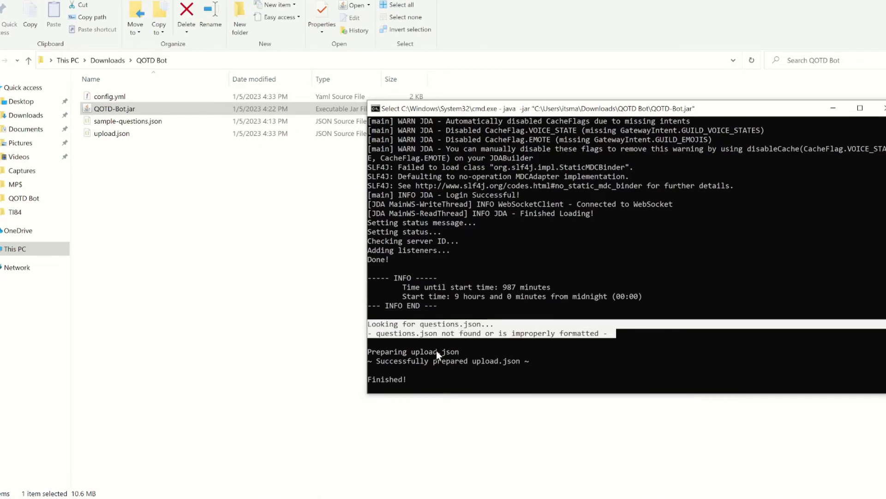
pyautogui.doubleClick(420, 353)
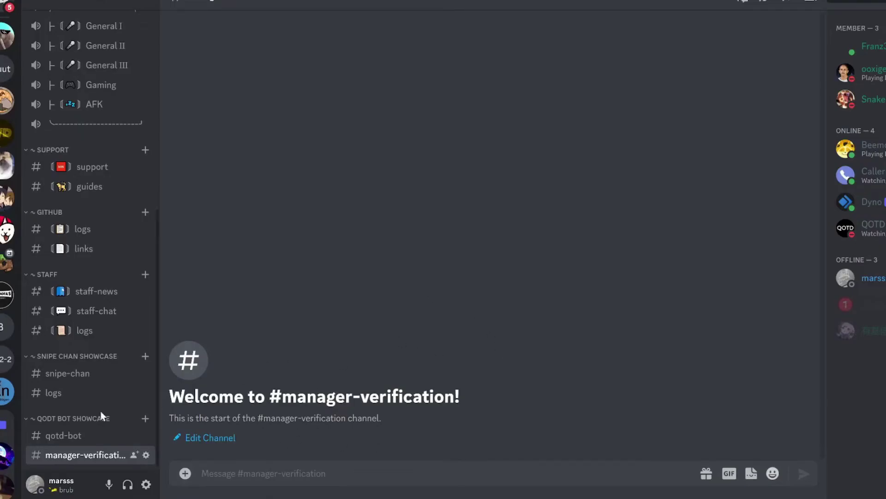
# Switch to Discord's qotd-bot channel and send the command "qotd help"
pyautogui.click(56, 436)
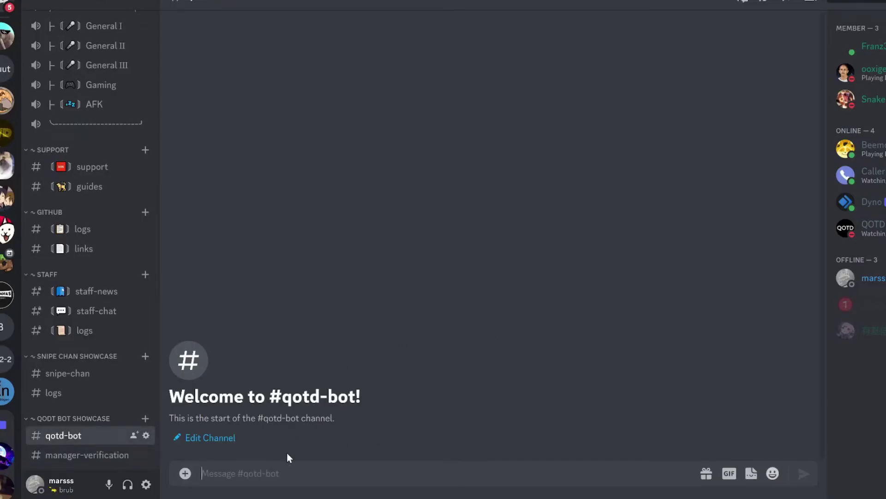
pyautogui.write('qotd')
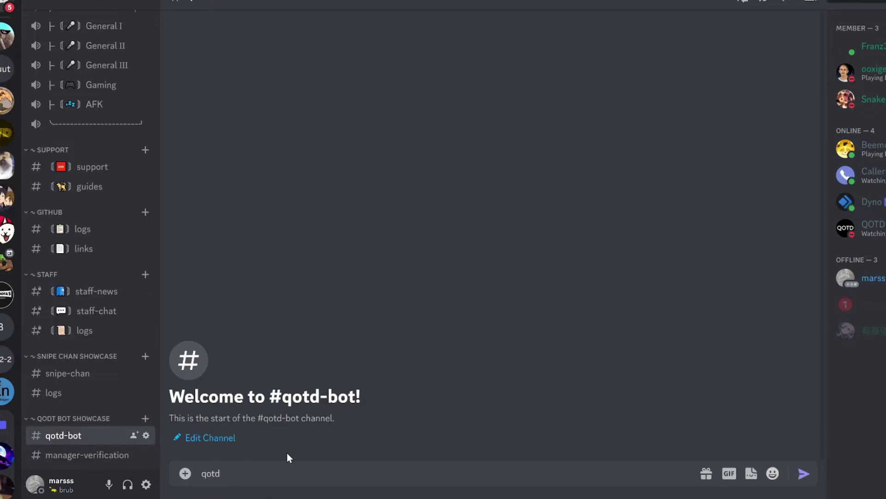
pyautogui.write(' help')
pyautogui.press('Return')
# Examine the bot's list of main, perm, manager and admin commands, focusing on the add and addpoll syntax
pyautogui.scroll(6, 368, 341)
pyautogui.moveTo(254, 247); pyautogui.dragTo(390, 305)
pyautogui.scroll(3, 299, 164)
pyautogui.click(299, 164)
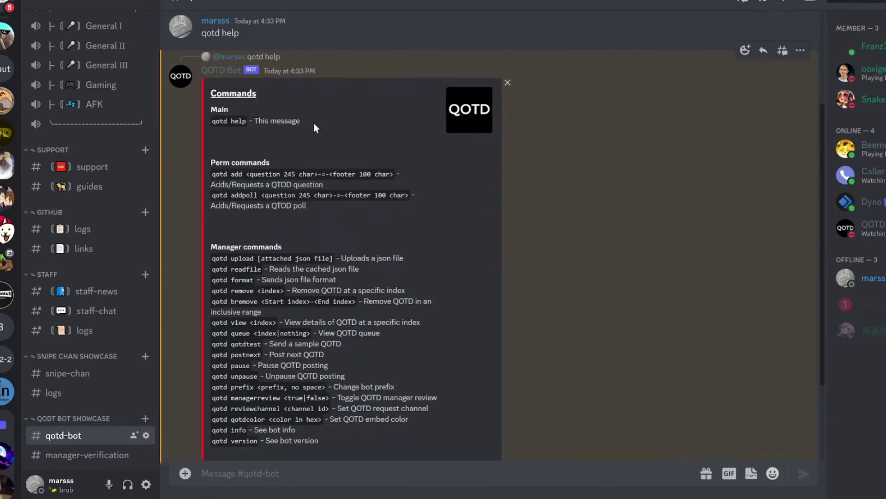
pyautogui.scroll(-3, 365, 343)
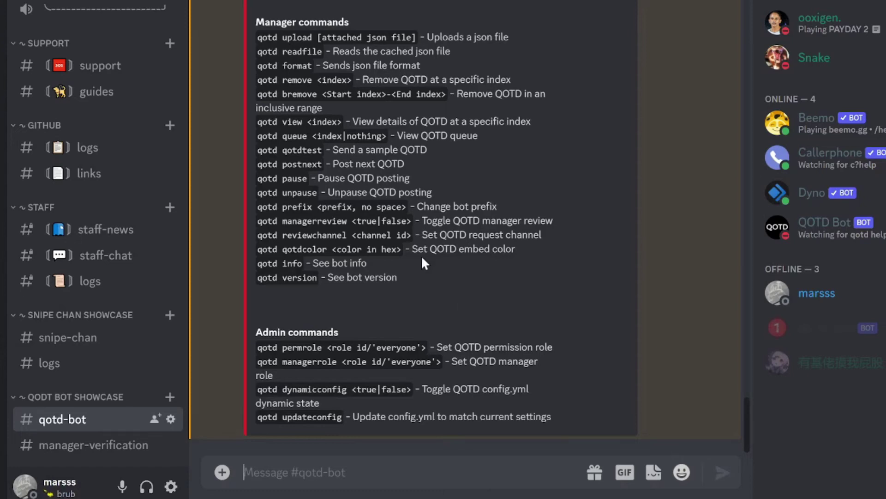
pyautogui.scroll(5, 402, 231)
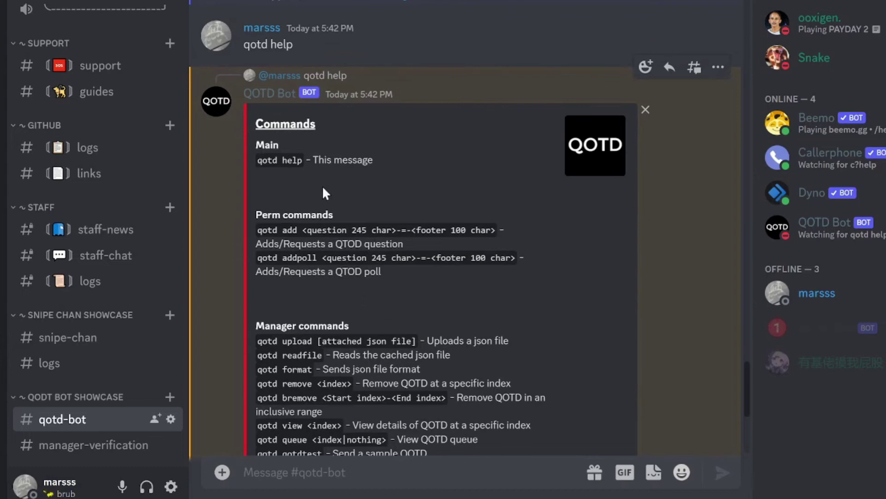
pyautogui.scroll(-3, 305, 190)
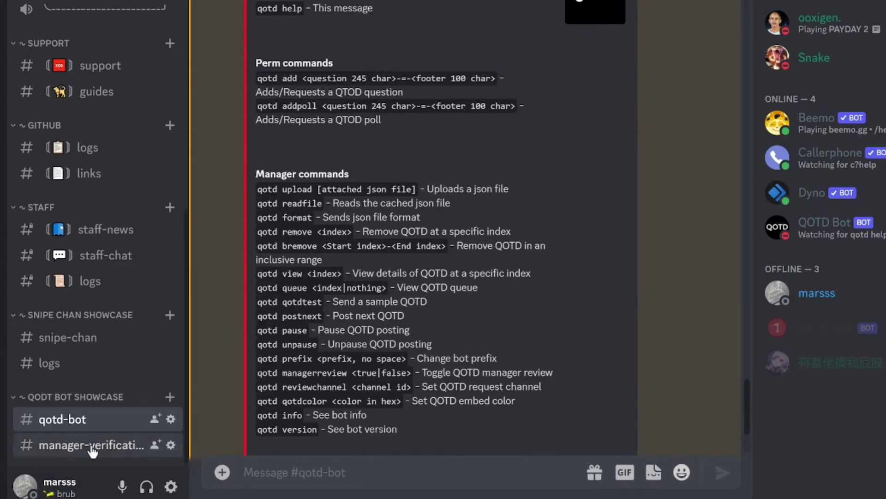
pyautogui.moveTo(282, 78); pyautogui.dragTo(330, 100)
pyautogui.click(417, 145)
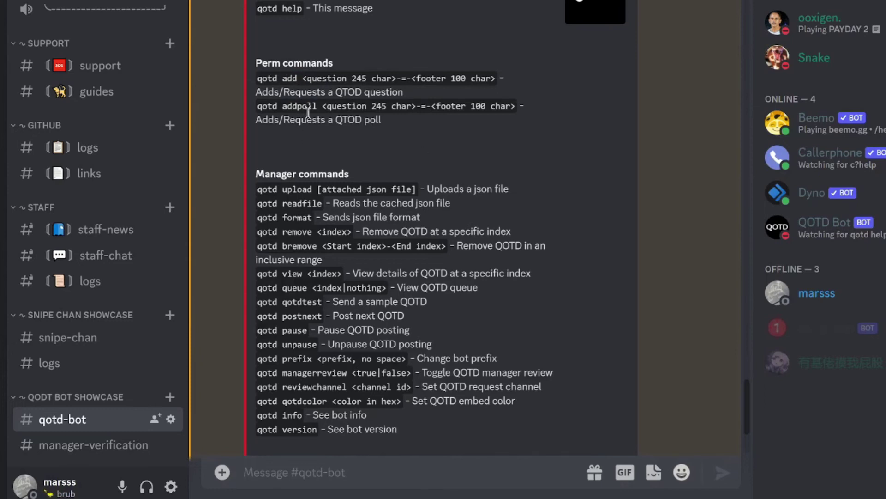
# Request a question with "qotd add Hello?-=-lol" and delete the bot's reply to the request
pyautogui.click(316, 473)
pyautogui.write('qot')
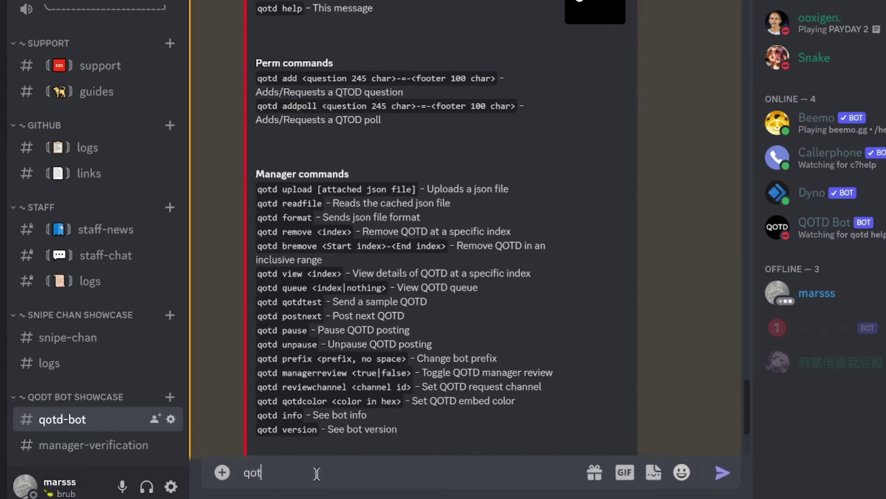
pyautogui.write('d add Hello?-=-')
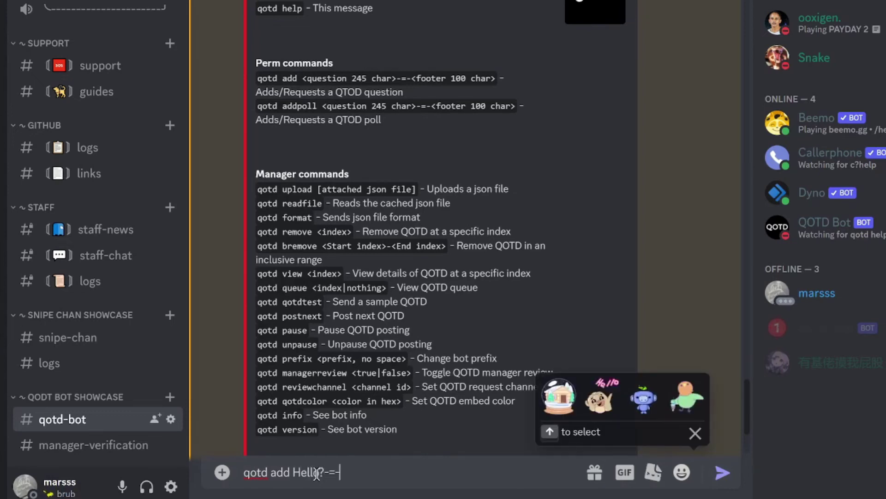
pyautogui.write('lol')
pyautogui.press('Return')
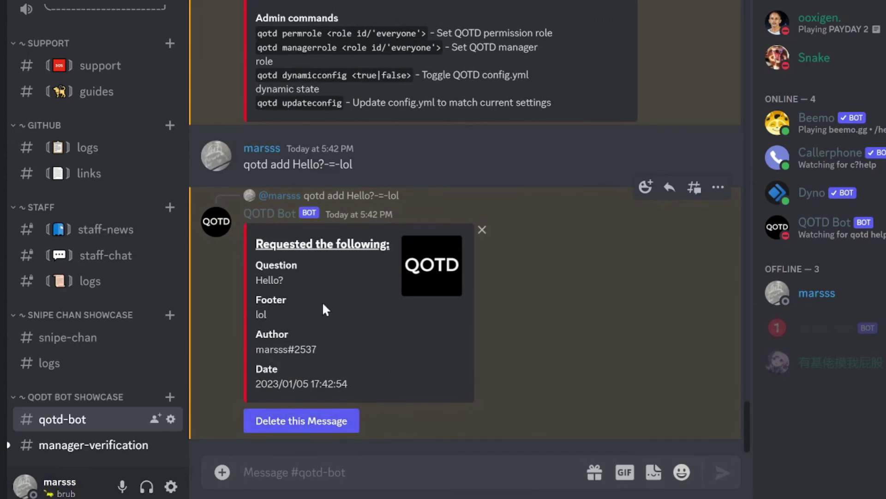
pyautogui.click(285, 420)
# Approve the requested "Hello?" question in the manager-verification channel
pyautogui.scroll(6, 311, 333)
pyautogui.scroll(1, 311, 332)
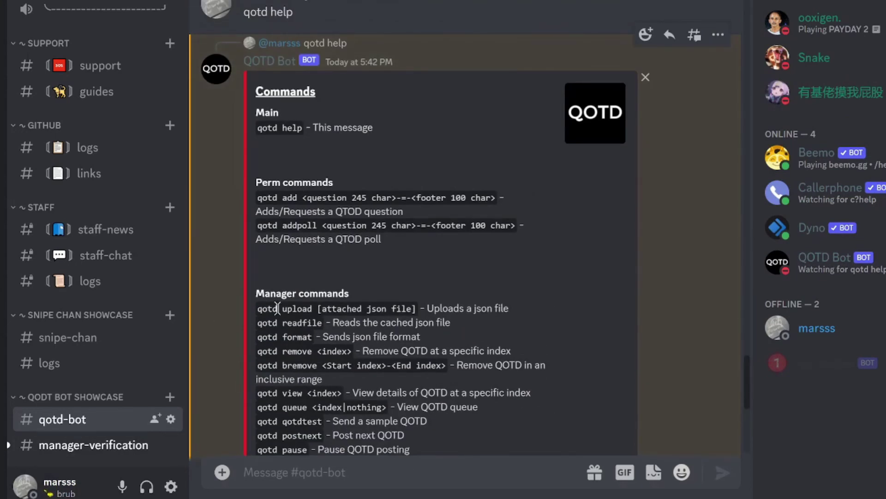
pyautogui.click(62, 445)
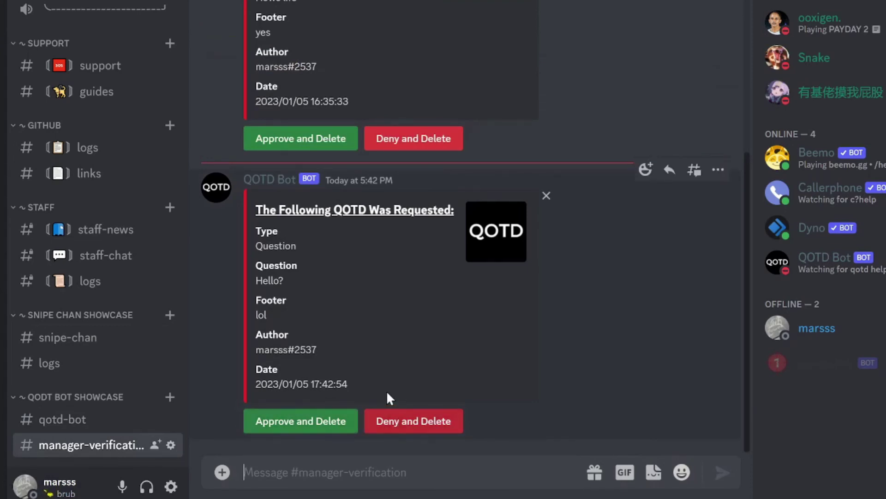
pyautogui.click(283, 421)
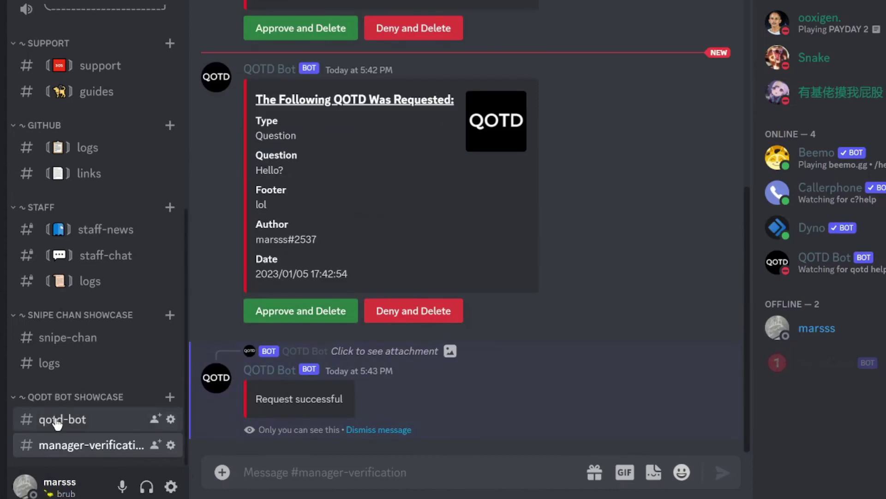
# Return to the qotd-bot channel, list the queue with "qotd queue" and check the "Hello?" entry
pyautogui.click(56, 420)
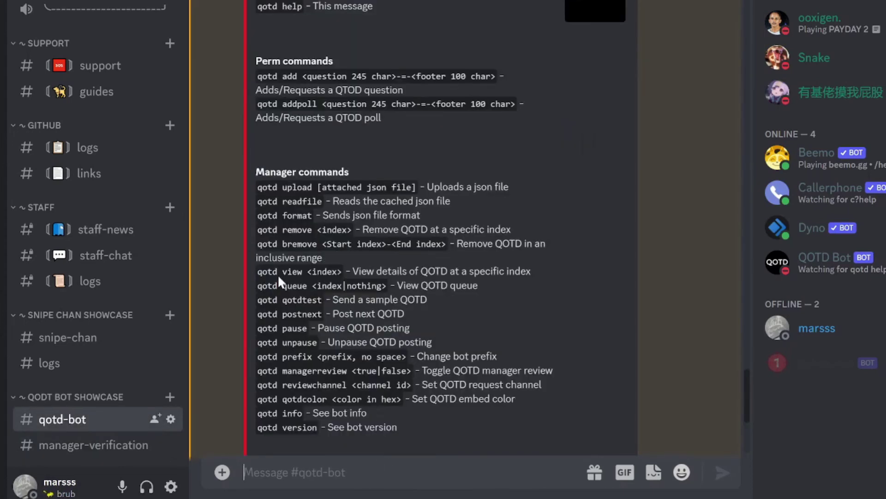
pyautogui.write('qot')
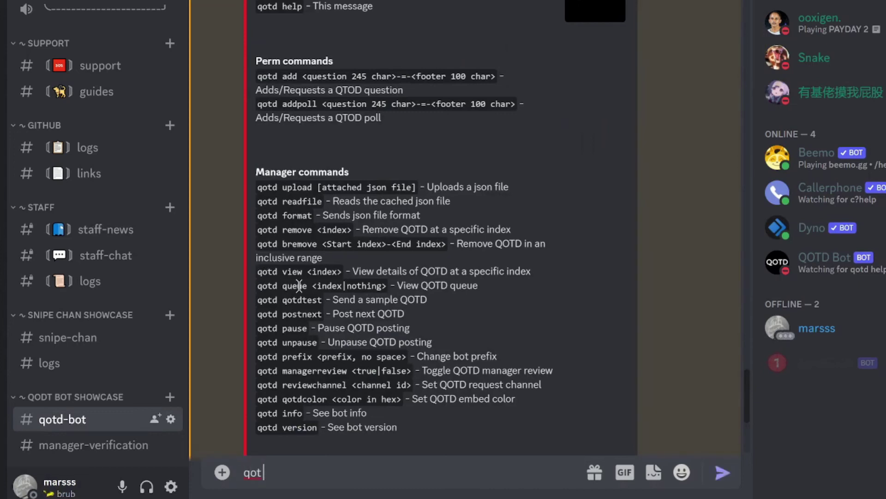
pyautogui.write('d queue')
pyautogui.press('BackSpace')
pyautogui.press('BackSpace')
pyautogui.press('BackSpace')
pyautogui.write('eue')
pyautogui.press('Return')
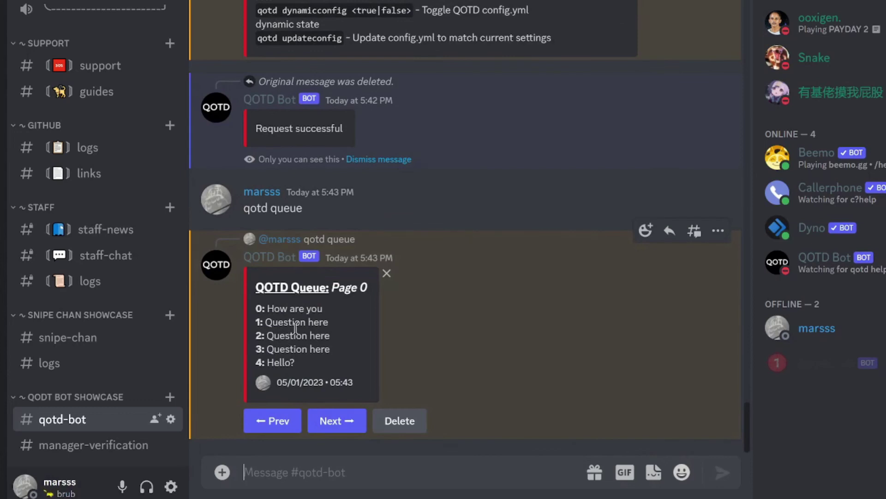
pyautogui.moveTo(296, 363); pyautogui.dragTo(257, 361)
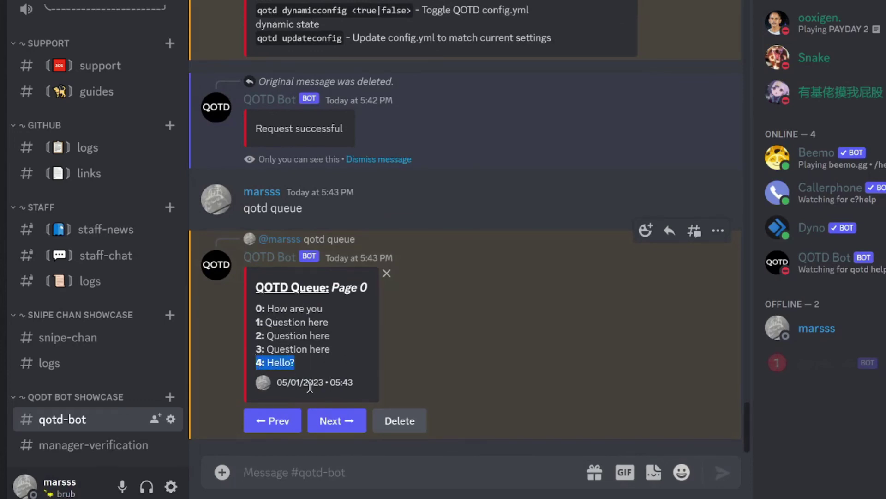
# Show the details of the "Hello?" question with "qotd view 4" and delete the bot's reply
pyautogui.click(292, 476)
pyautogui.write('qotd view')
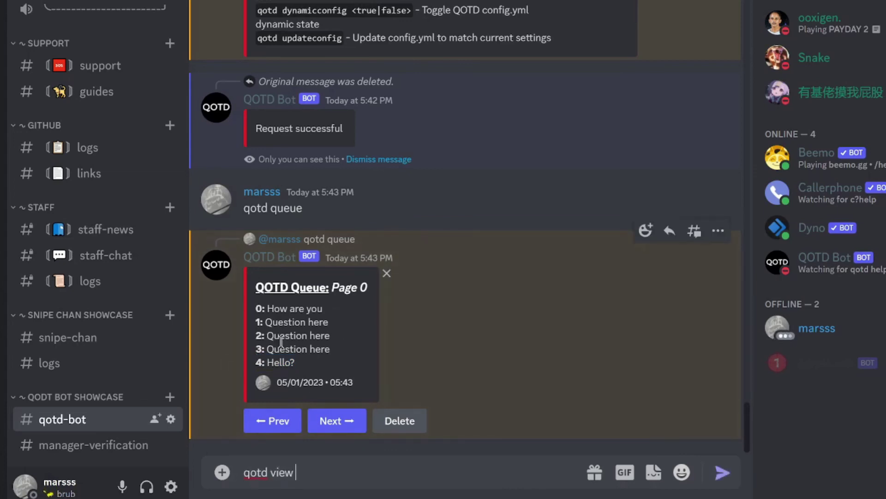
pyautogui.write(' 5')
pyautogui.press('BackSpace')
pyautogui.write('4')
pyautogui.press('Return')
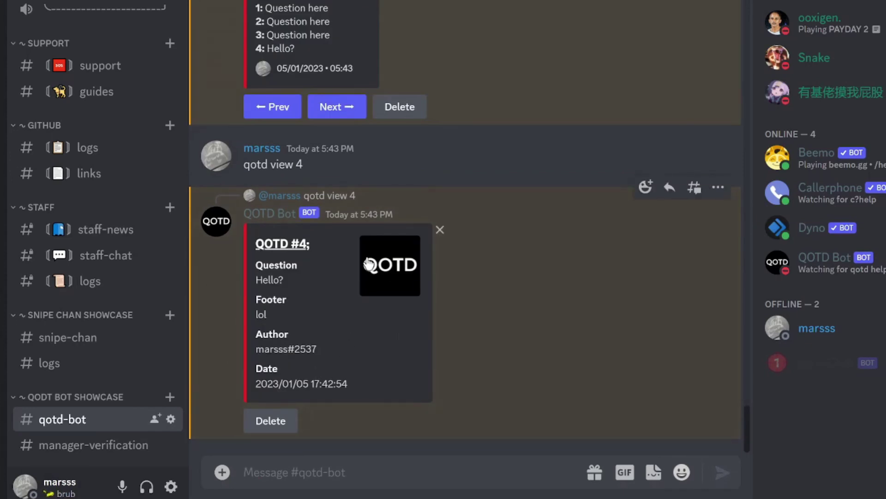
pyautogui.click(271, 418)
# Examine the manager and admin commands in the help message, focusing on dynamicconfig, managerrole and permrole
pyautogui.scroll(10, 374, 381)
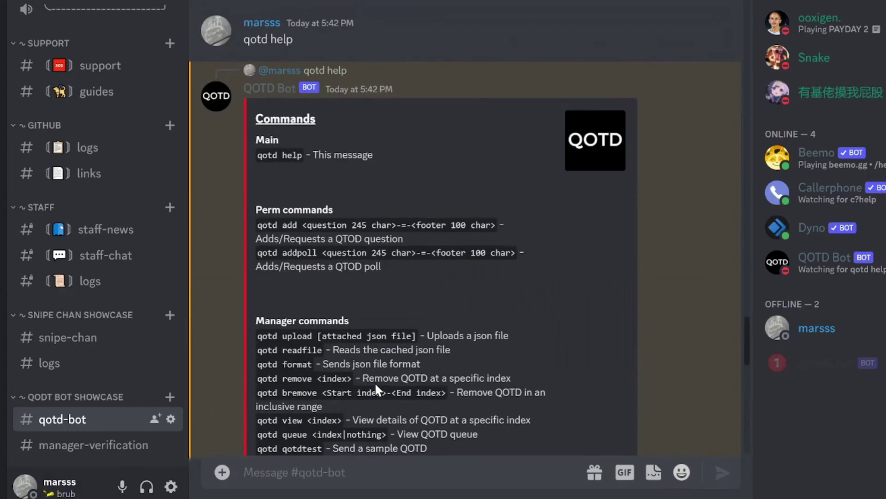
pyautogui.scroll(-4, 375, 381)
pyautogui.moveTo(462, 452); pyautogui.dragTo(410, 331)
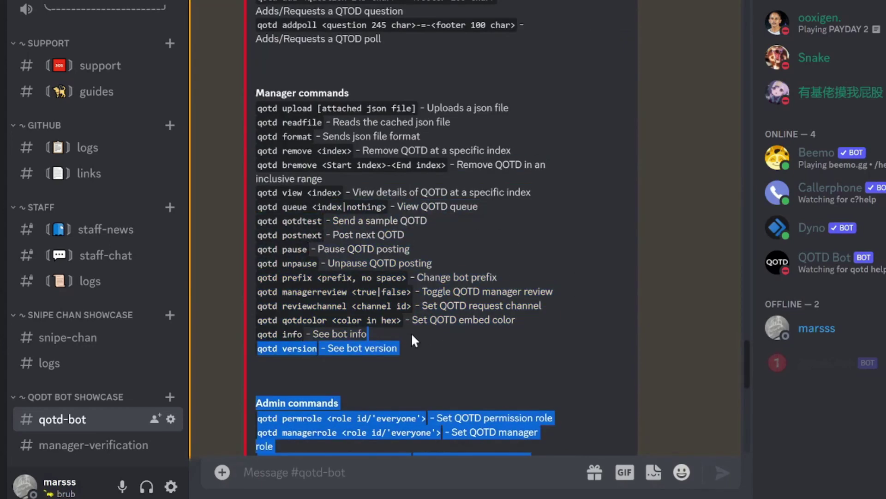
pyautogui.click(396, 339)
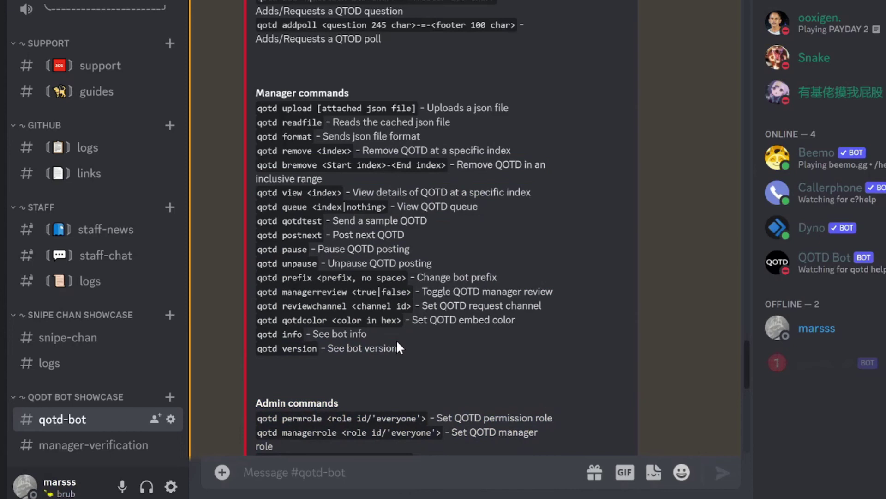
pyautogui.scroll(-3, 396, 341)
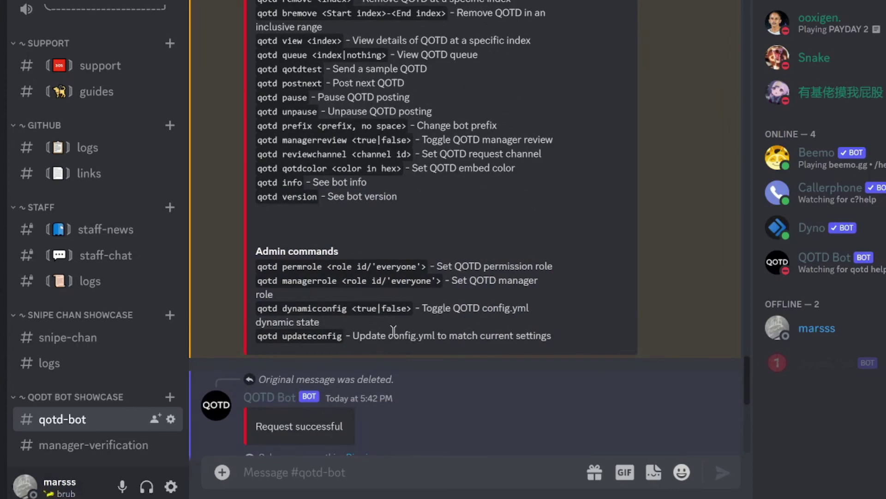
pyautogui.moveTo(349, 325); pyautogui.dragTo(246, 315)
pyautogui.click(406, 347)
pyautogui.doubleClick(306, 280)
pyautogui.doubleClick(302, 266)
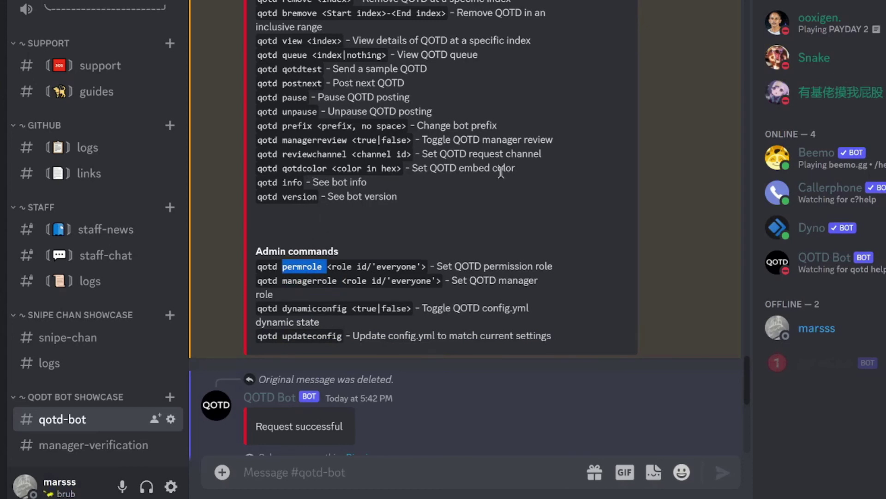
# Examine the prefix, managerreview, reviewchannel and qotdcolor entries in the help message, plus the dynamicconfig and updateconfig admin commands
pyautogui.moveTo(514, 169); pyautogui.dragTo(258, 131)
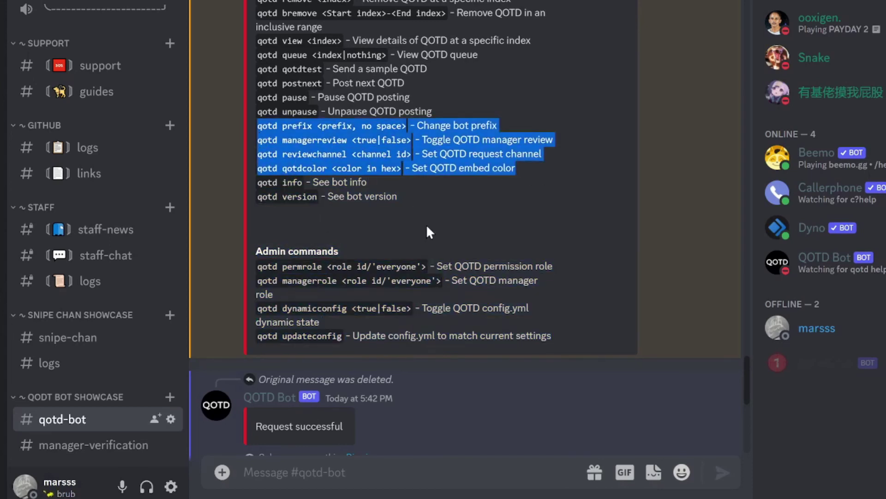
pyautogui.doubleClick(369, 308)
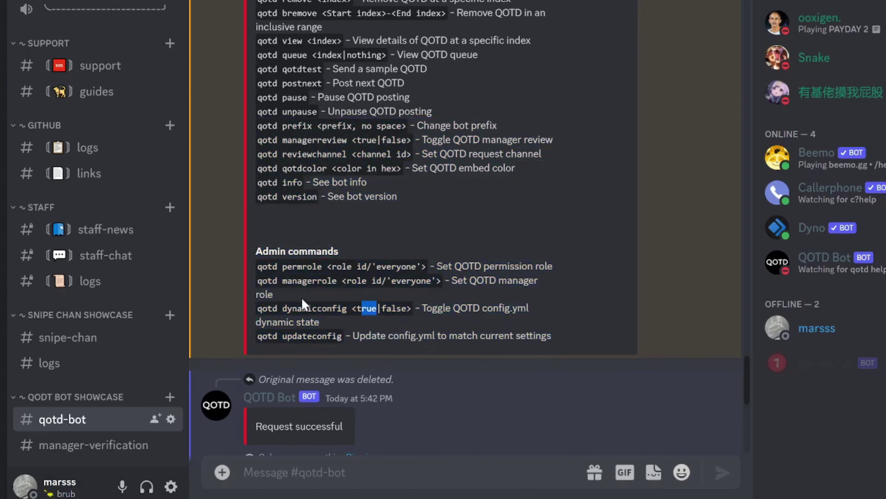
pyautogui.click(261, 332)
pyautogui.moveTo(261, 332); pyautogui.dragTo(343, 335)
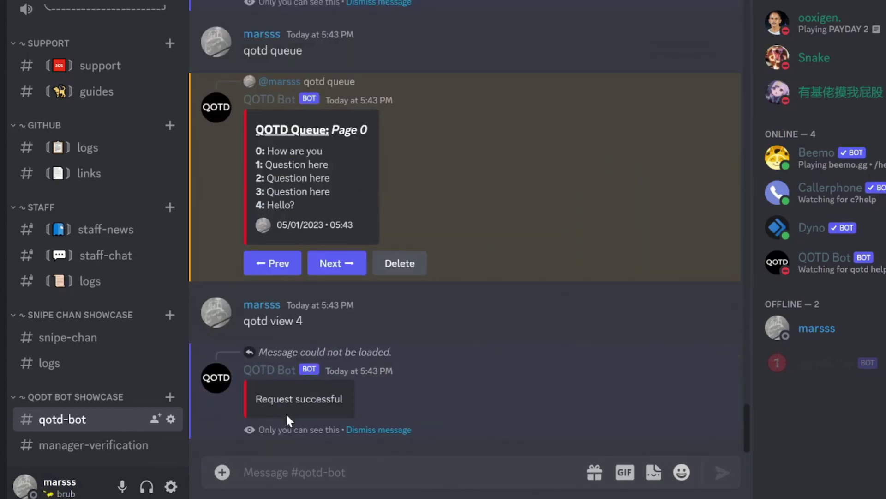
# Send a sample question with "qotd qotdtest" in the qotd-bot channel and check the layout of the resulting embed
pyautogui.click(301, 453)
pyautogui.write('qotd t')
pyautogui.press('BackSpace')
pyautogui.write('qotdtest')
pyautogui.press('Return')
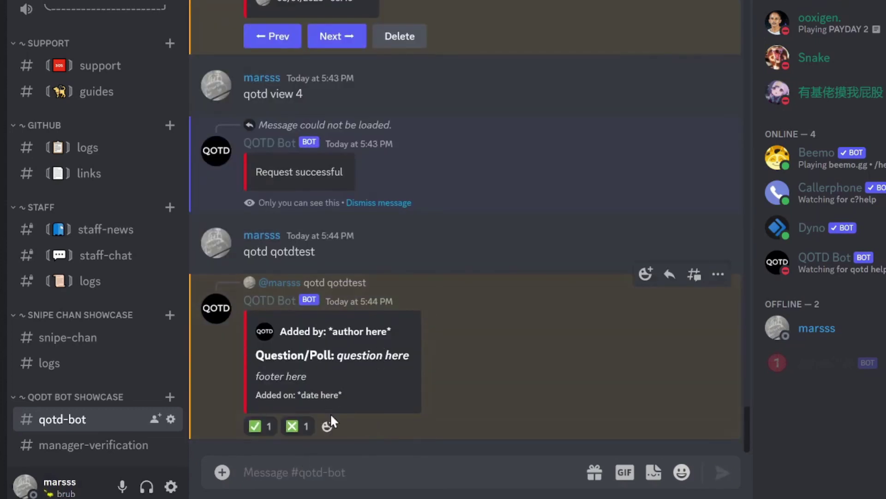
pyautogui.moveTo(330, 411); pyautogui.dragTo(232, 323)
pyautogui.click(298, 351)
# Post the next queued question with "qotd postnext" and check the posted question's author, text, footer and date
pyautogui.click(316, 470)
pyautogui.write('qotd ')
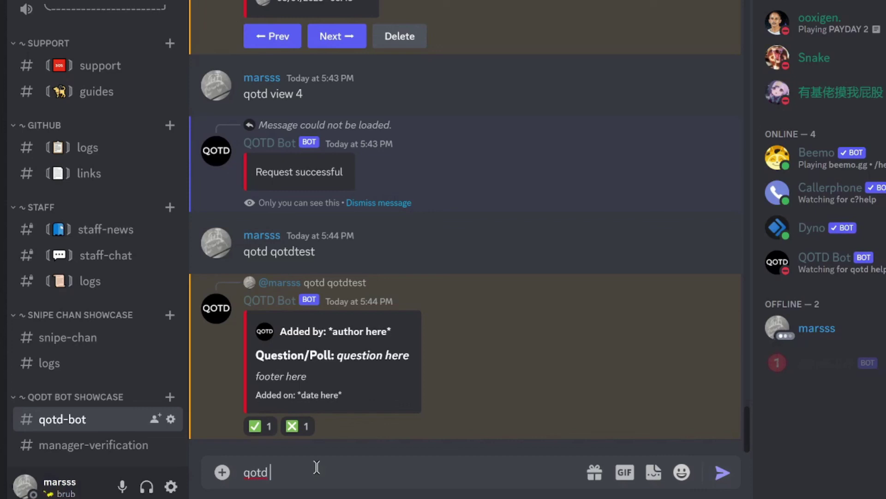
pyautogui.write('postnext')
pyautogui.press('Return')
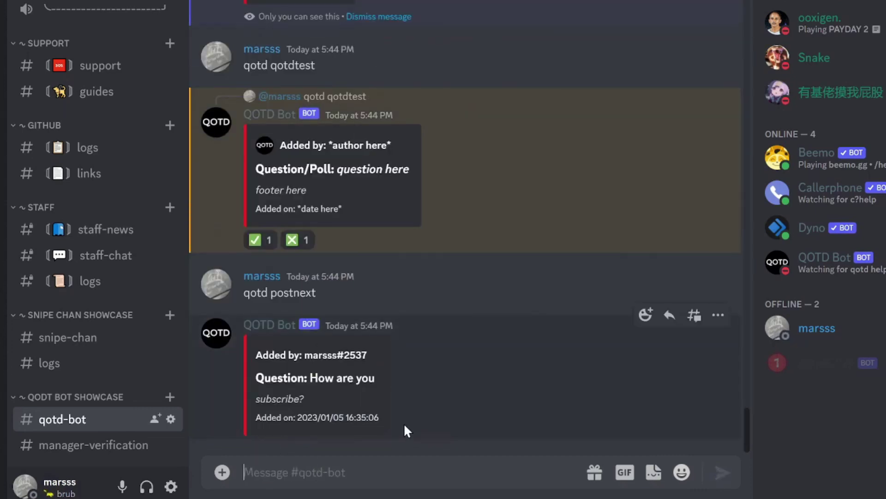
pyautogui.moveTo(403, 426); pyautogui.dragTo(253, 348)
pyautogui.click(314, 374)
pyautogui.moveTo(374, 421); pyautogui.dragTo(256, 346)
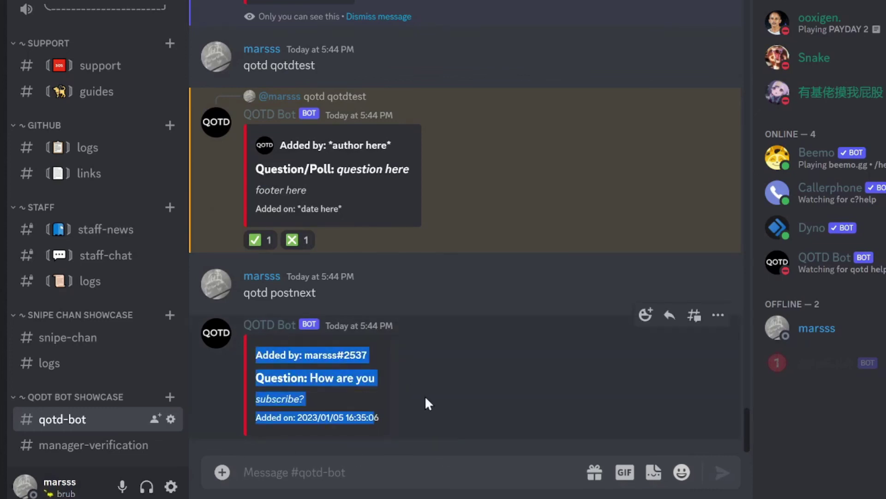